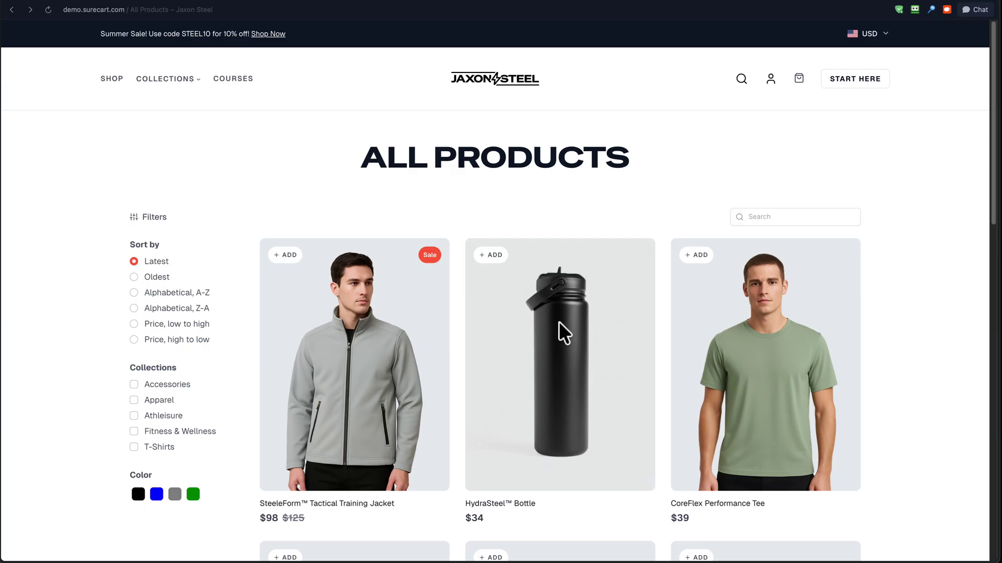
Step: Open the HydraSteel Bottle product and type HAPPY into its Engraving field
click(576, 359)
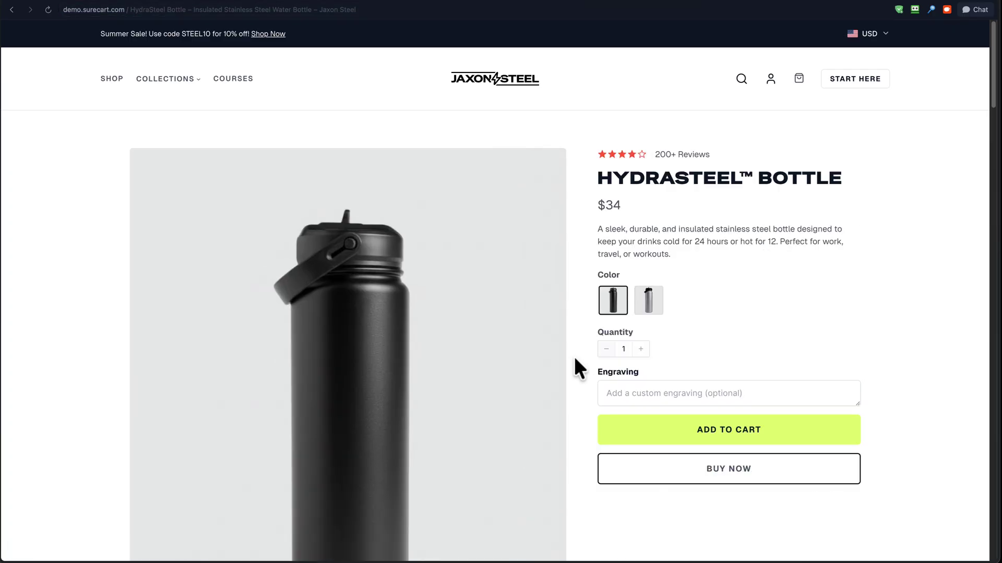
click(798, 396)
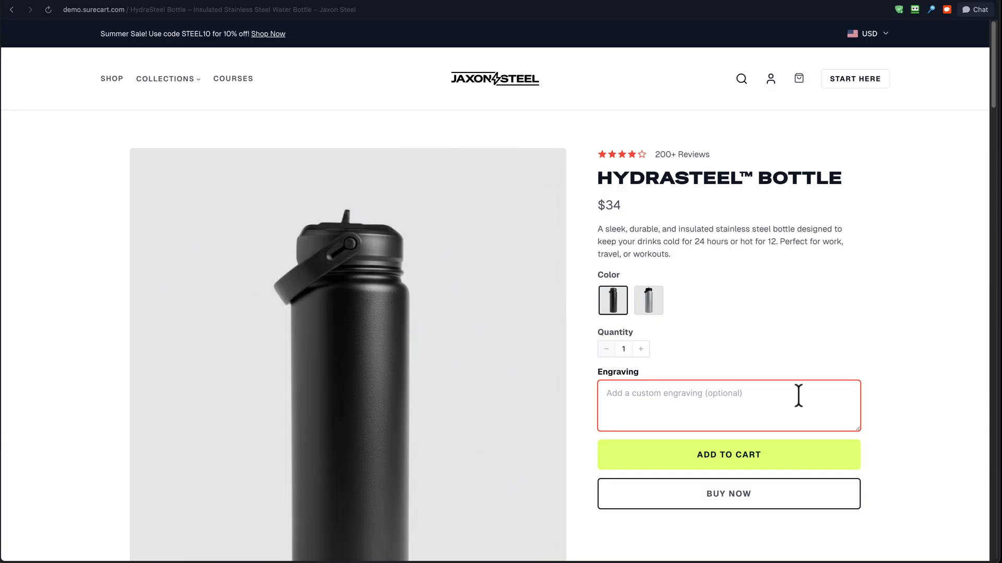
text(HAPPY)
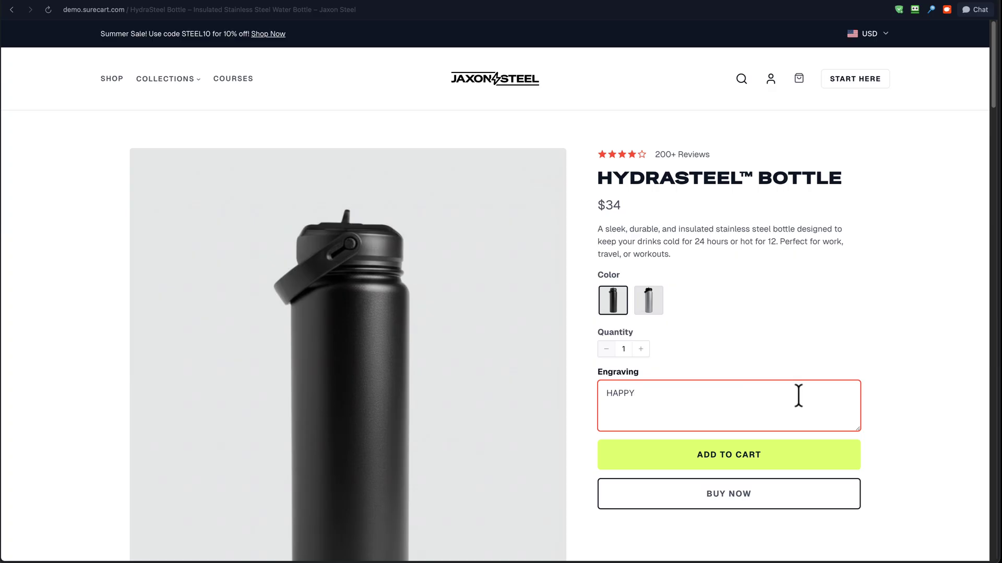
Step: Buy the engraved HydraSteel Bottle now, going straight to checkout
click(786, 495)
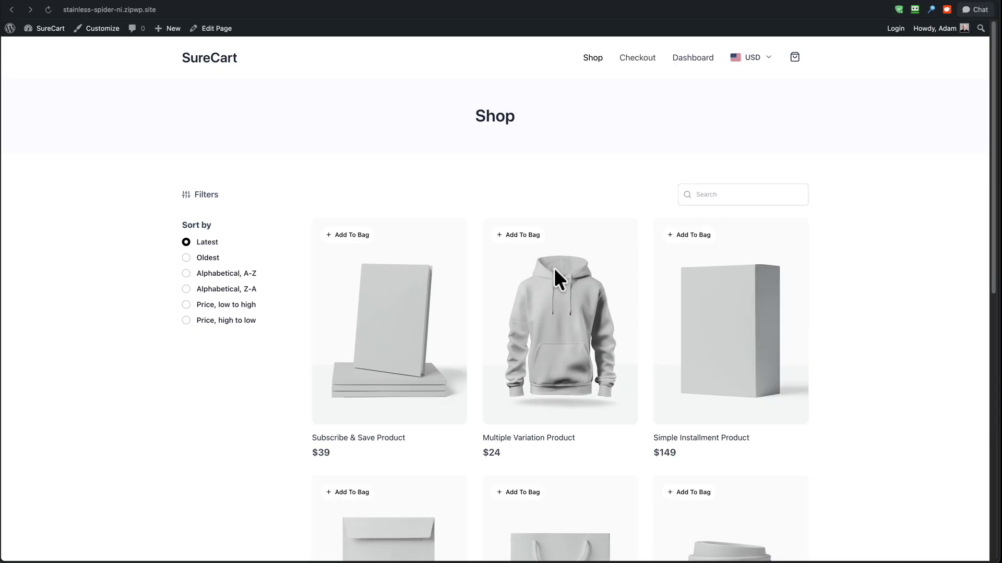
Step: Look over the Subscribe & Save and Multiple Variation products, then edit Subscribe & Save Product in admin
click(429, 315)
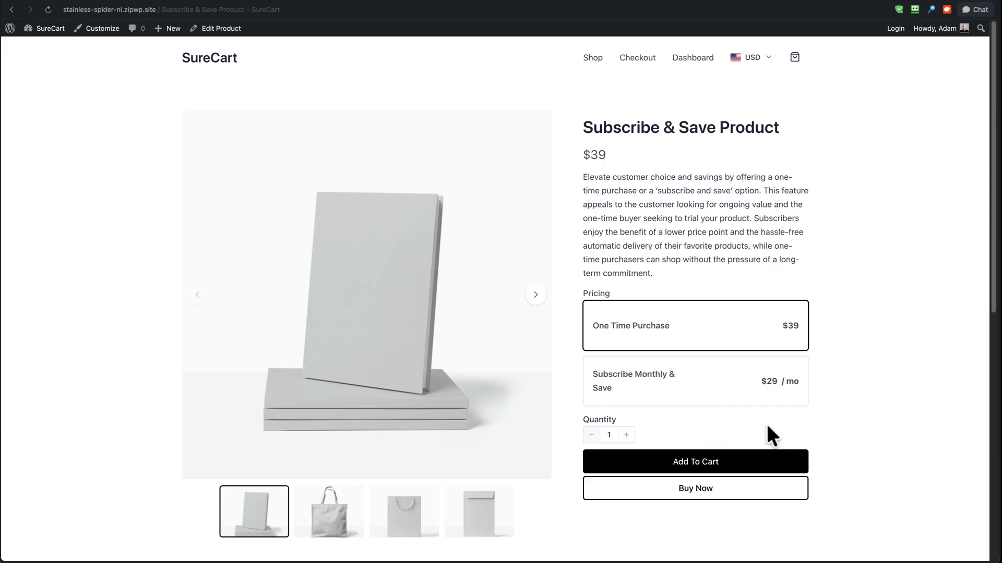
key(alt+Left)
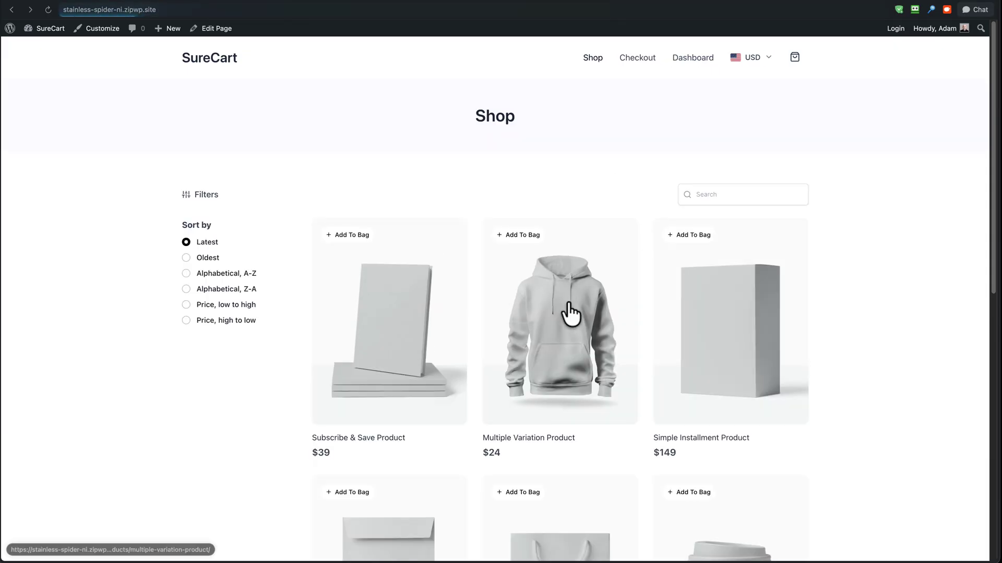
click(568, 307)
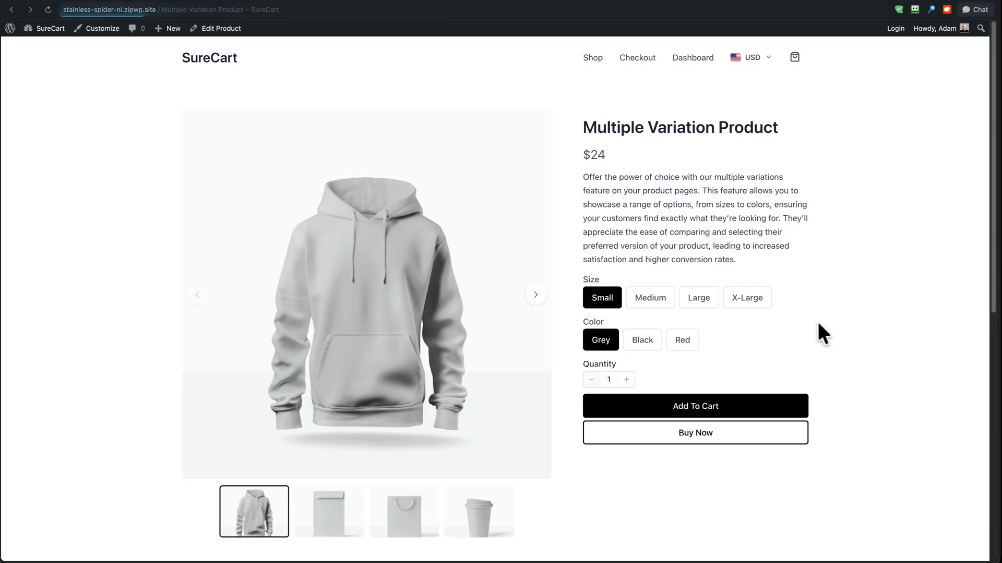
key(super+bracketleft)
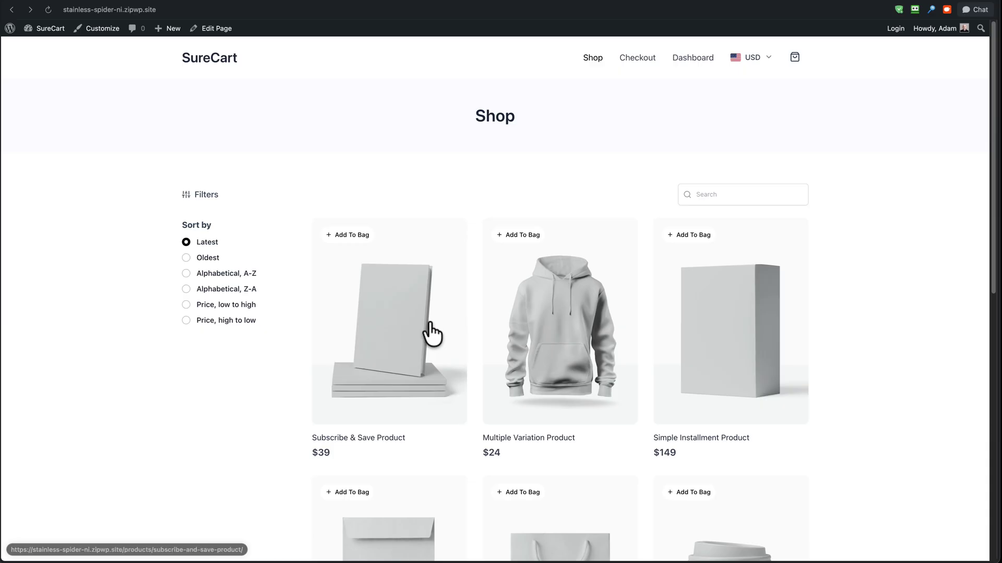
click(429, 323)
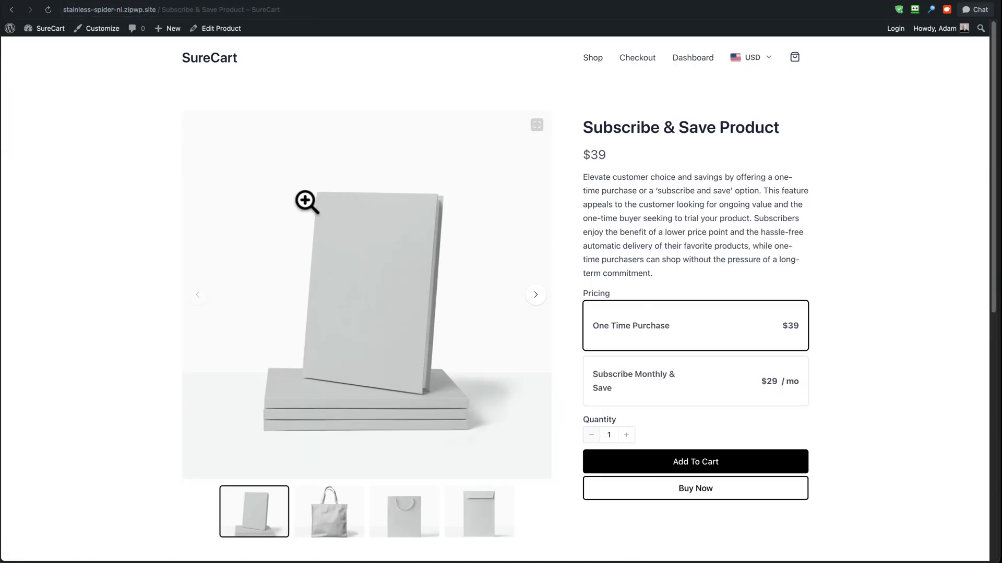
click(214, 30)
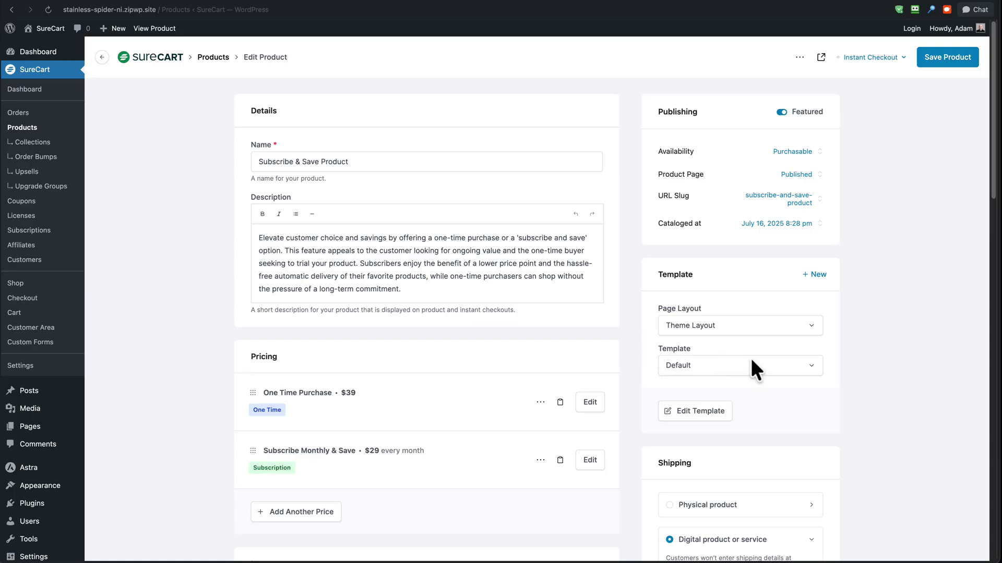
Step: Review the available product templates, leaving the Default template selected
click(809, 366)
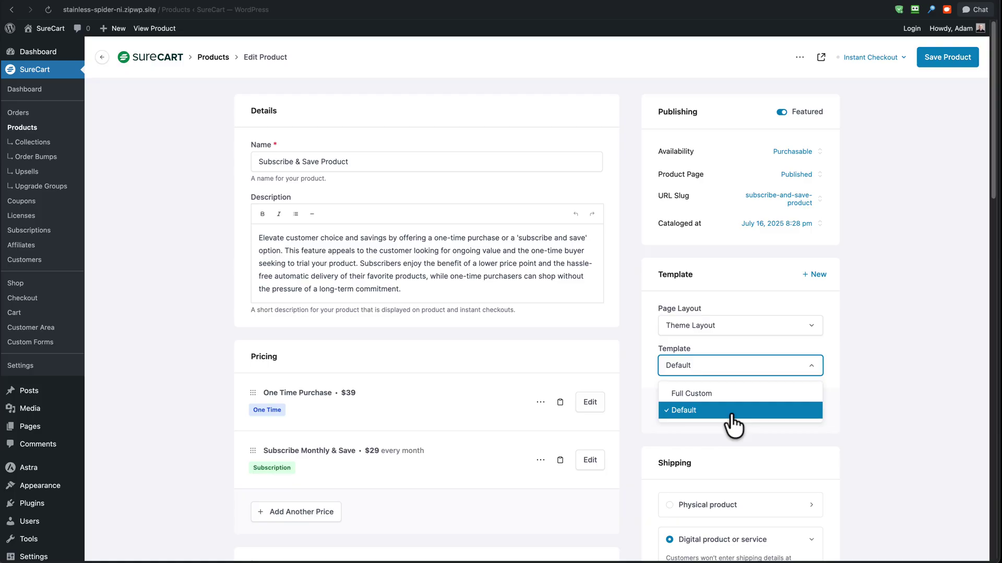
click(856, 390)
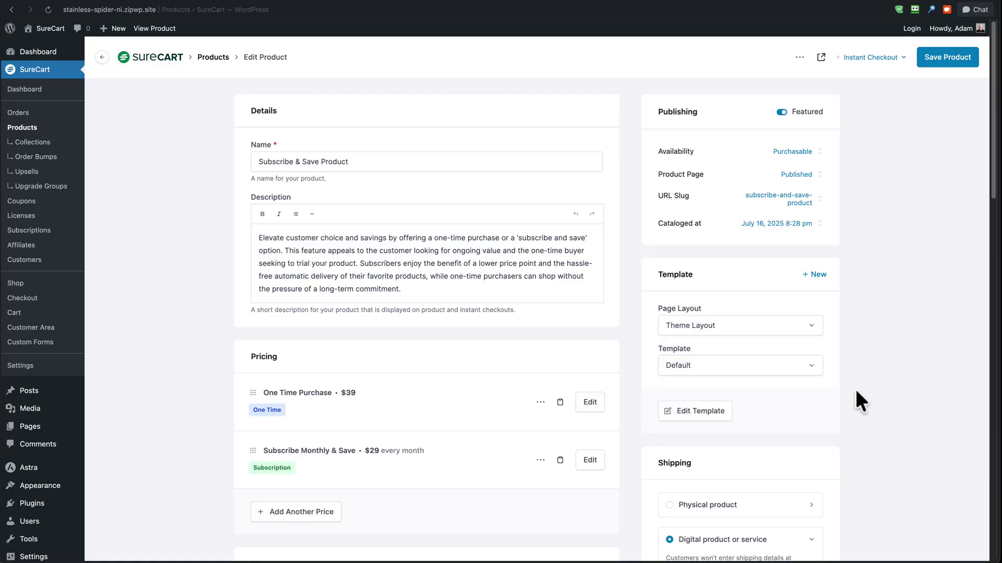
Step: Create a product template named 'Personalized' for Subscribe & Save Product and open it for editing
click(812, 275)
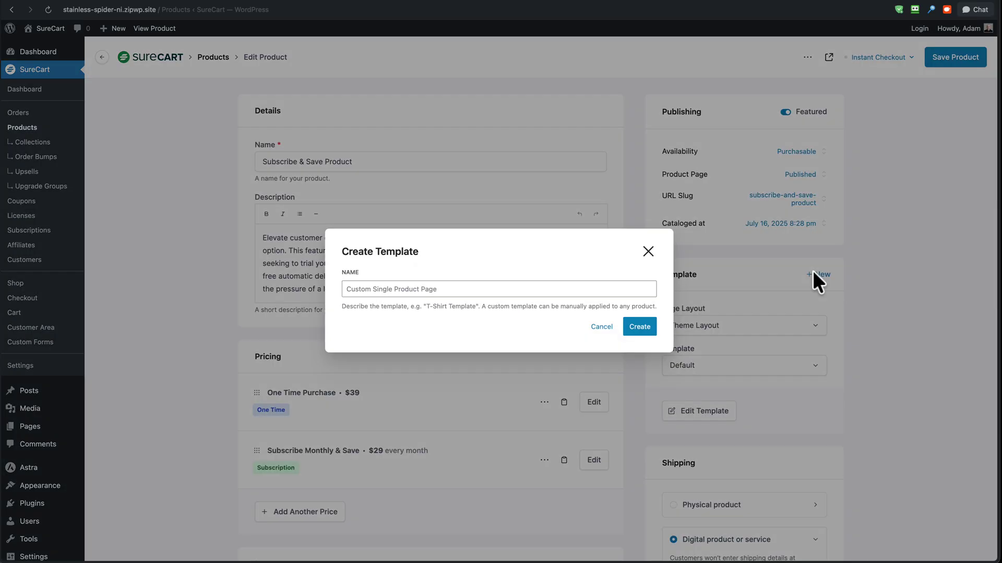
click(534, 290)
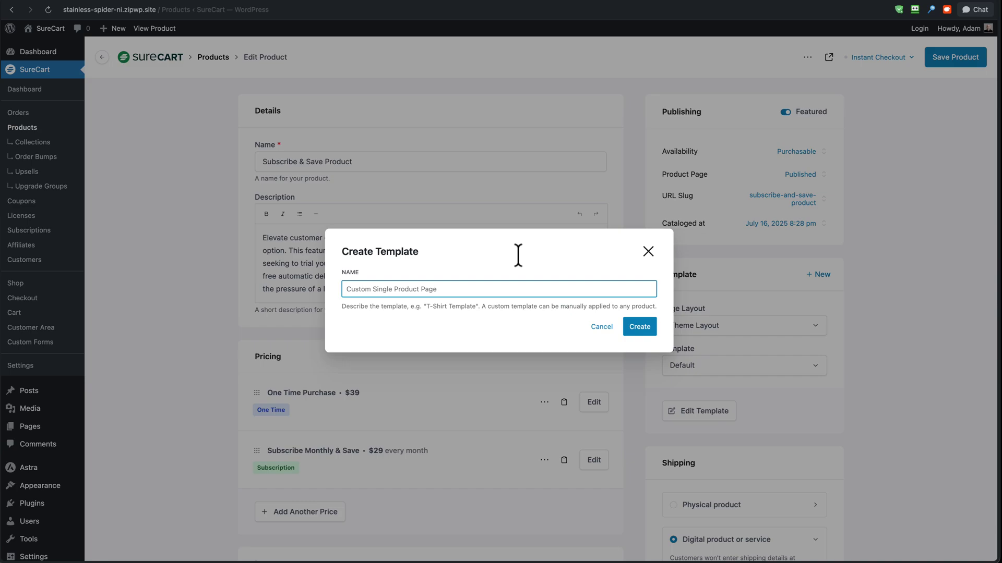
text(Personalized)
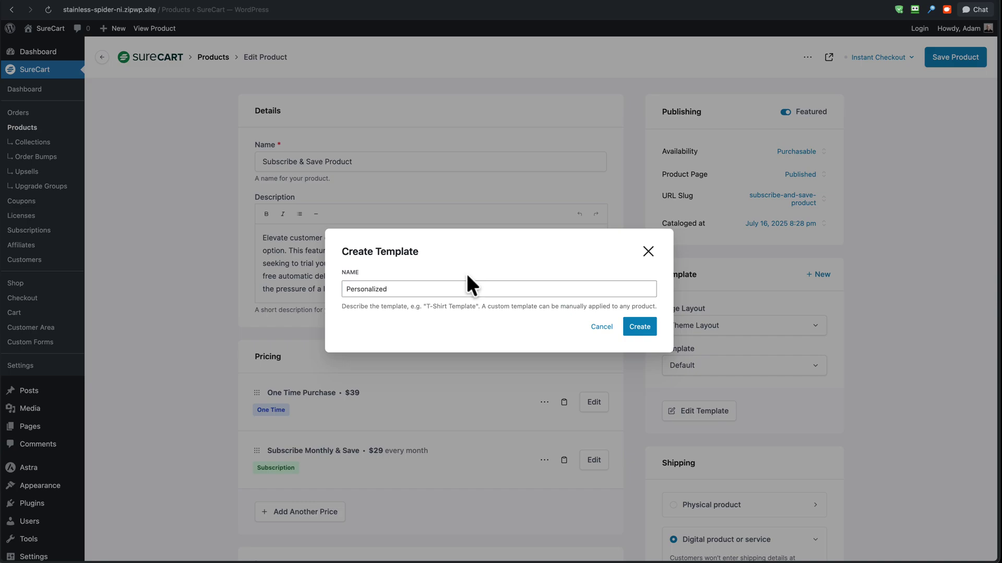
click(640, 327)
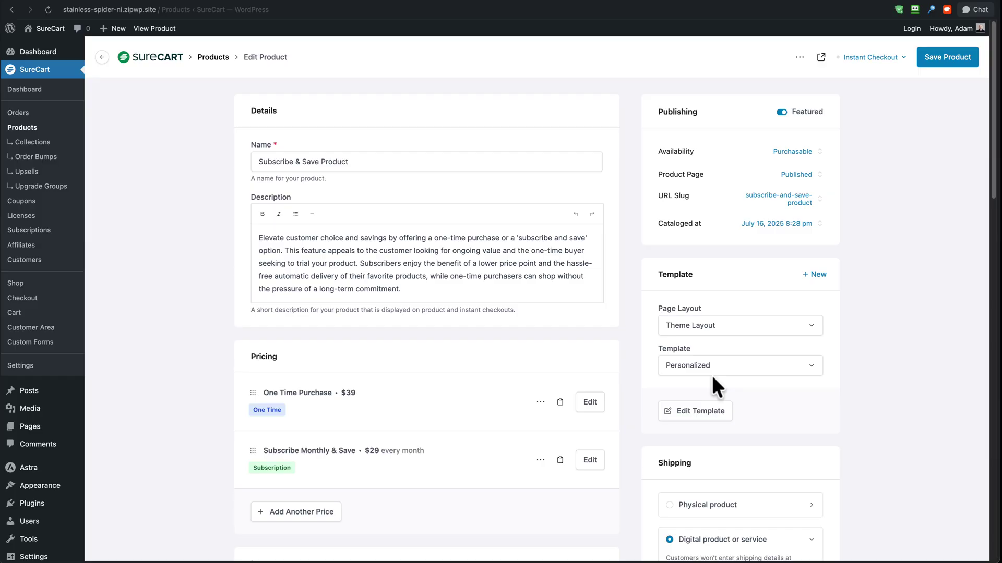
click(715, 413)
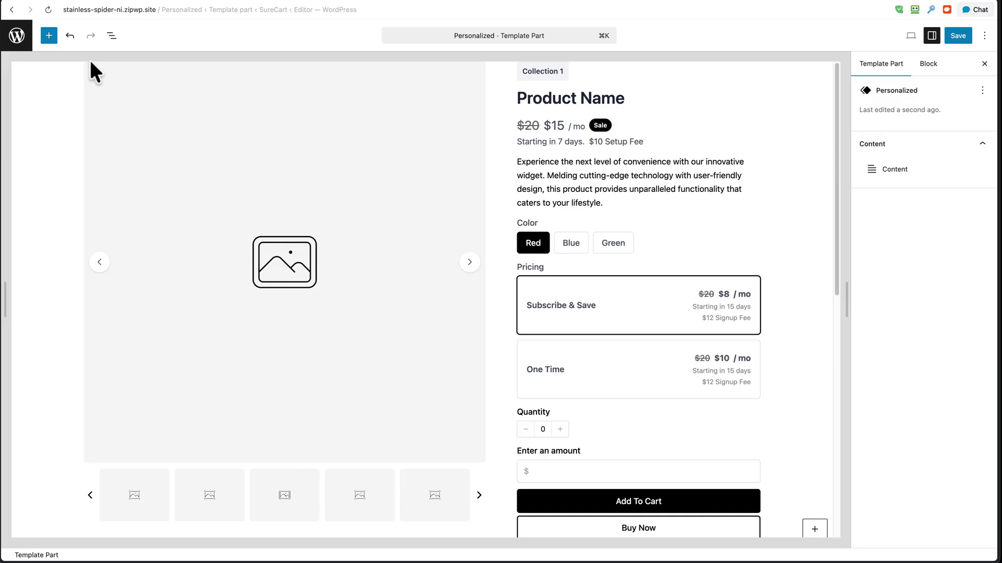
Step: Open the block inserter, select the Add To Cart button, and scroll to the Product Note block
click(55, 40)
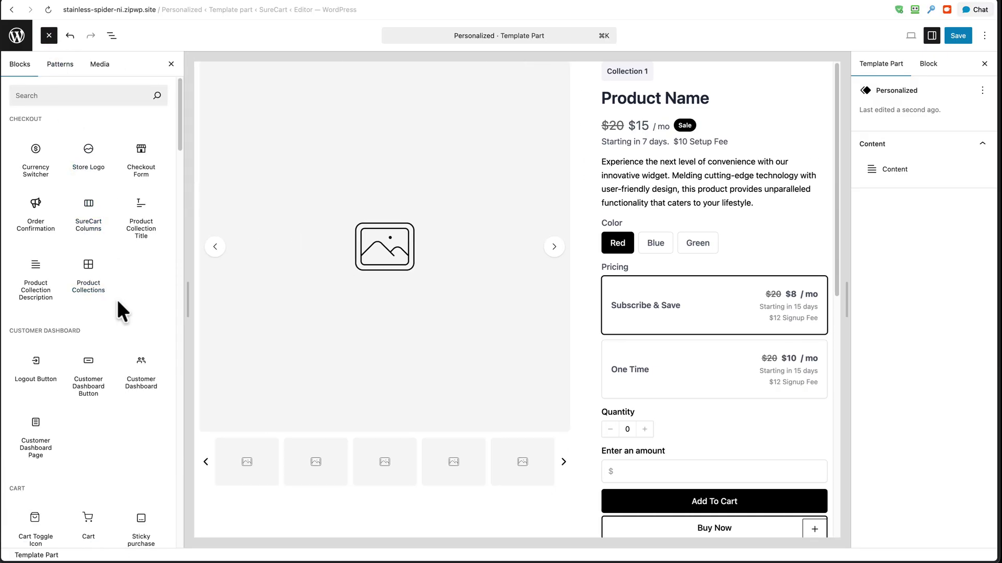
scroll(117, 299, down, 7)
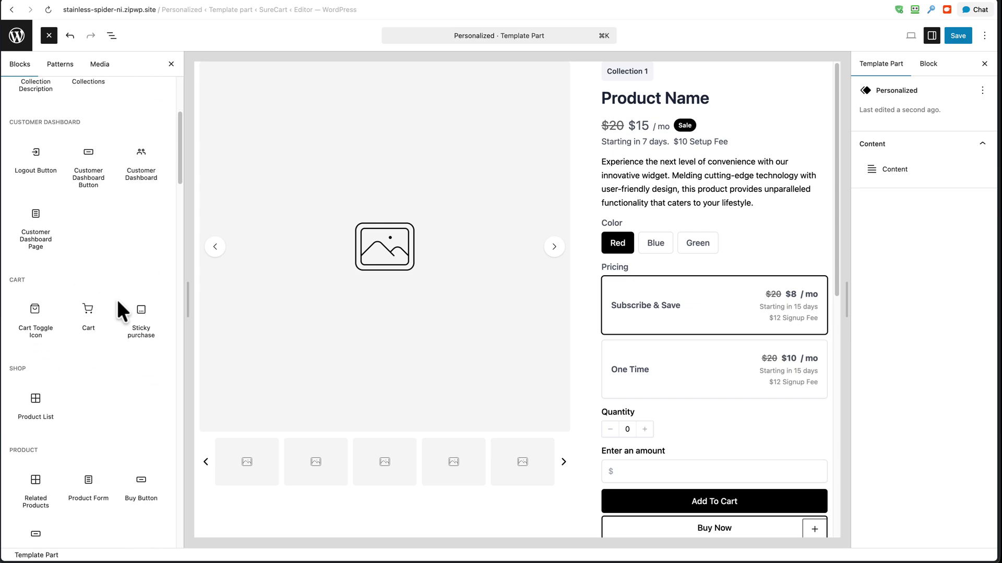
scroll(118, 301, down, 3)
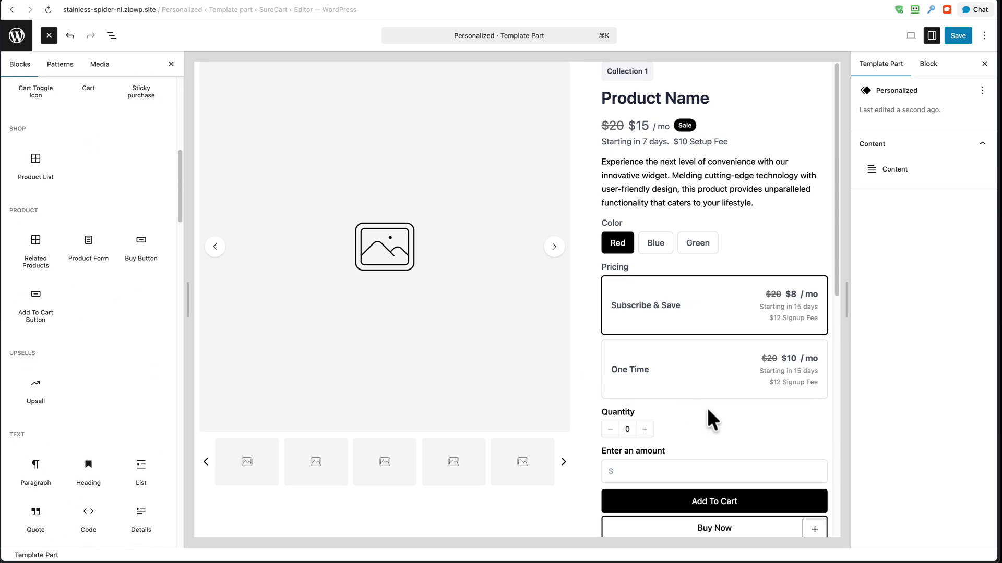
scroll(708, 411, down, 3)
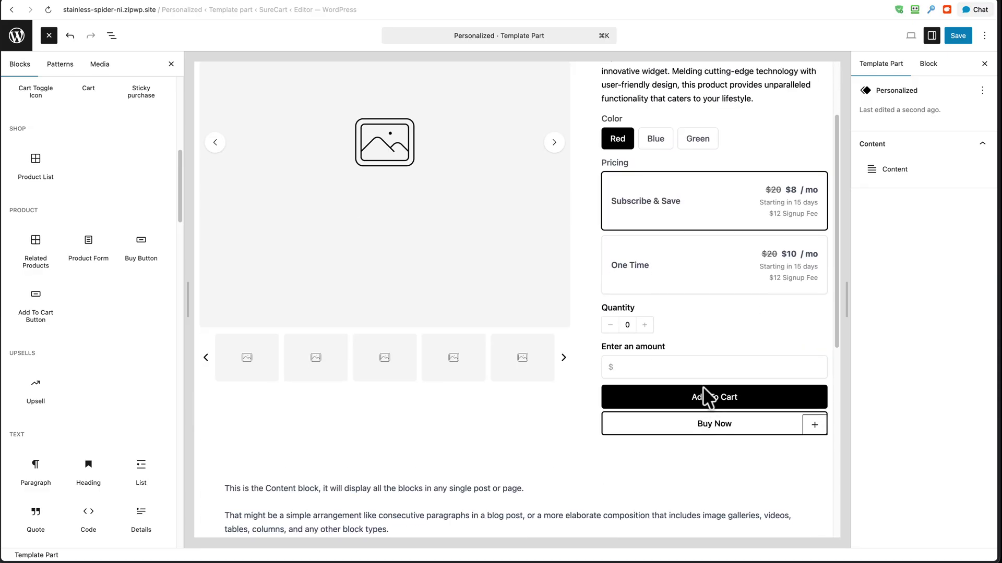
click(700, 395)
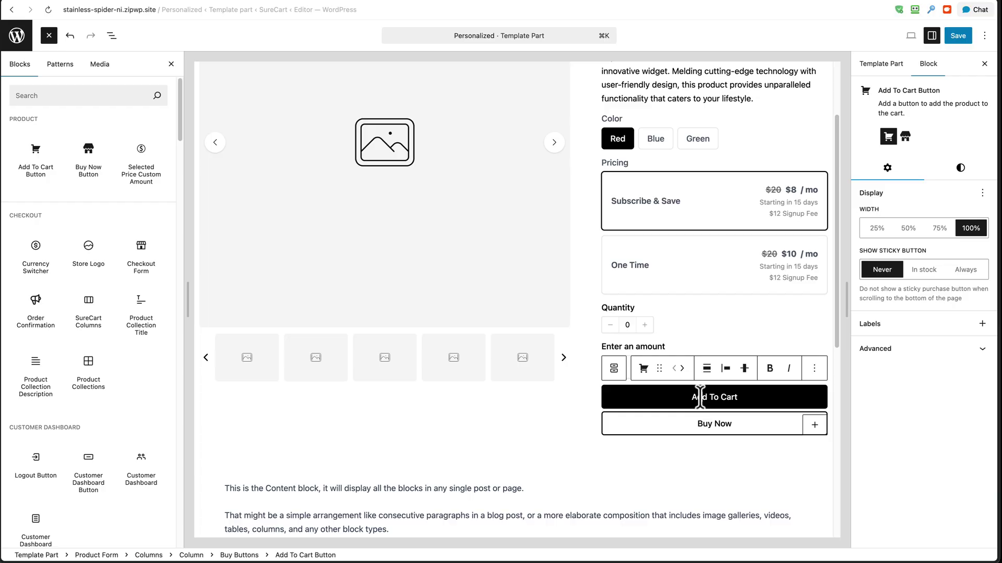
mouse_move(117, 229)
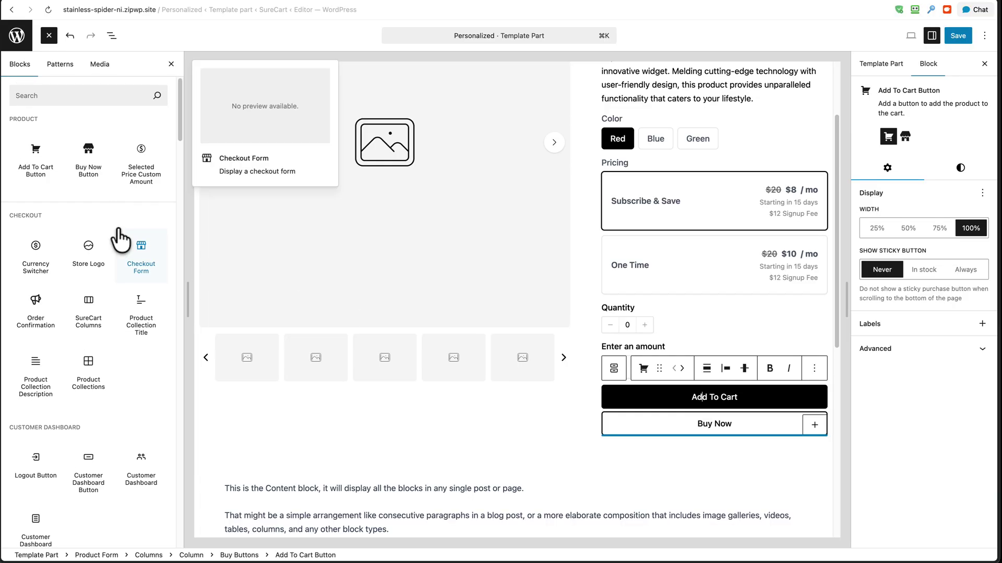
scroll(117, 229, down, 6)
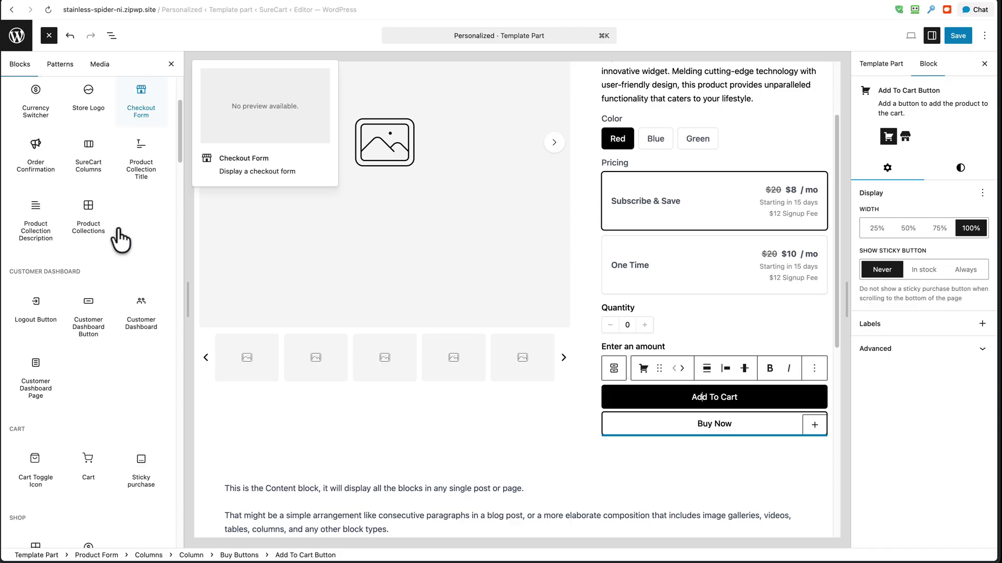
scroll(116, 226, down, 5)
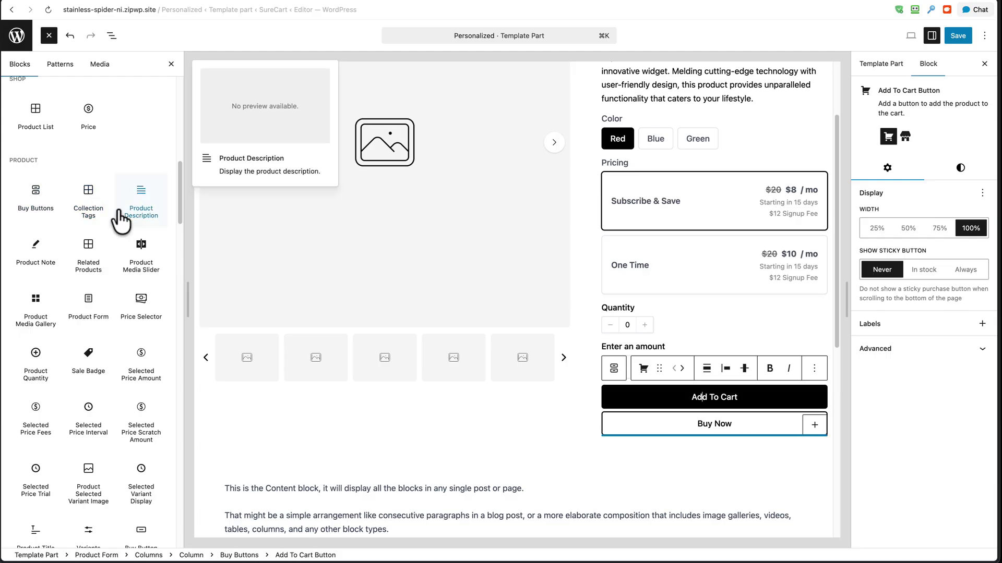
scroll(140, 198, down, 2)
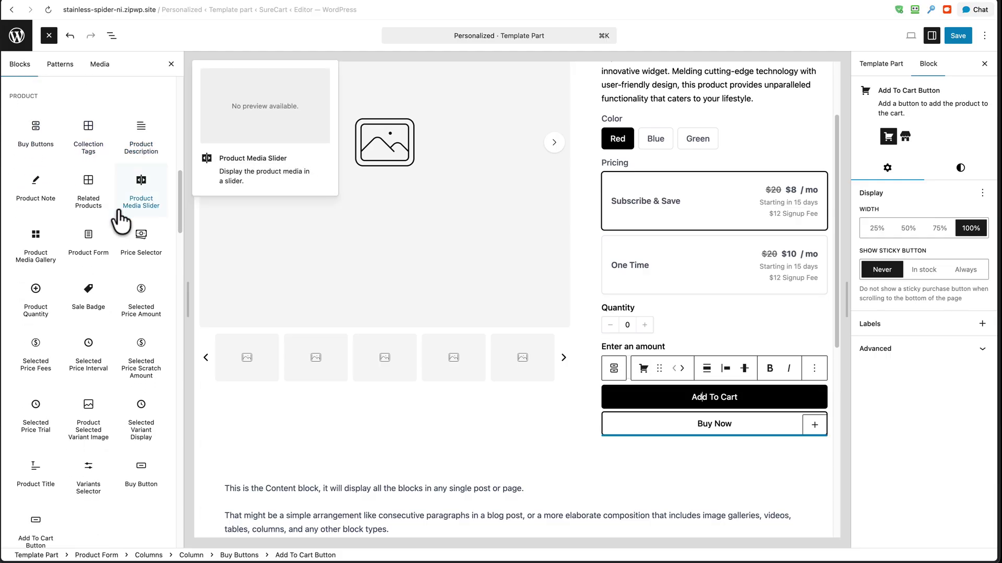
Step: Insert a Product Note block above Add To Cart and relabel it 'Engraving'
click(37, 193)
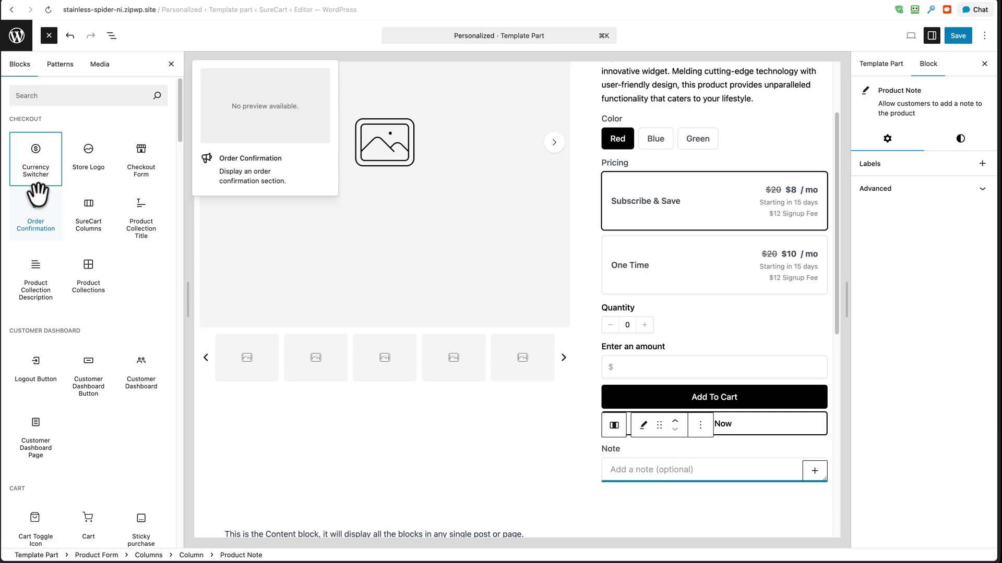
click(676, 423)
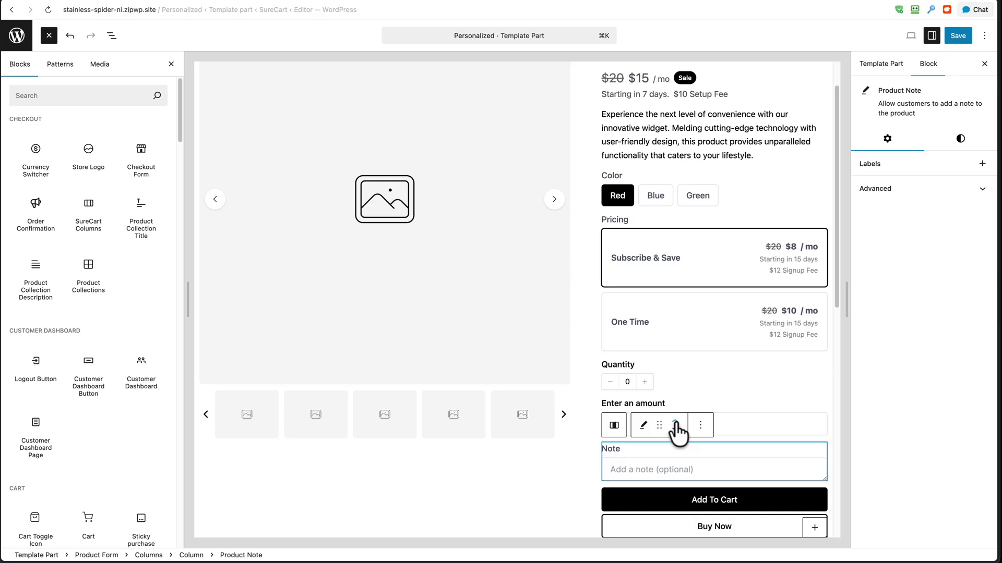
click(609, 448)
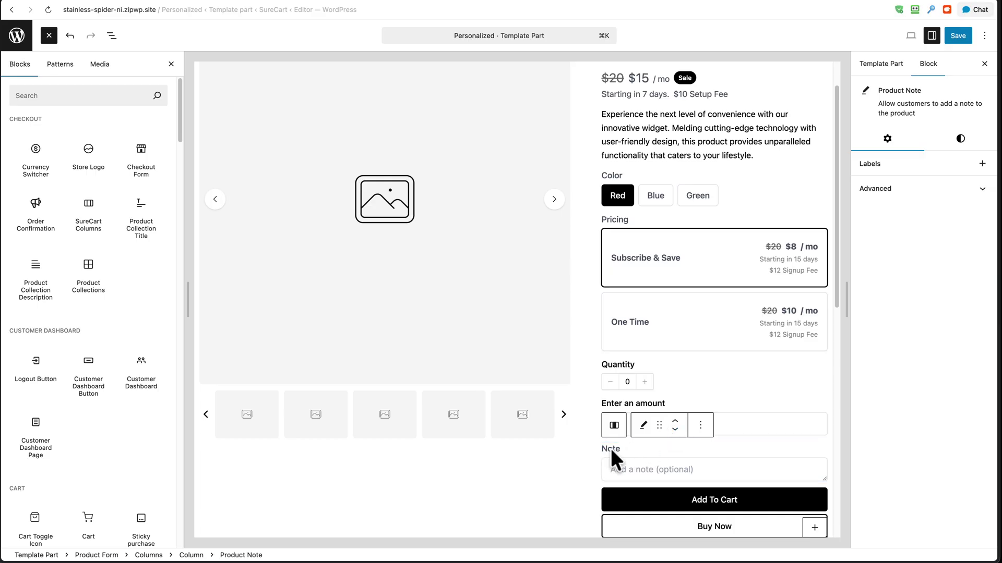
double_click(611, 449)
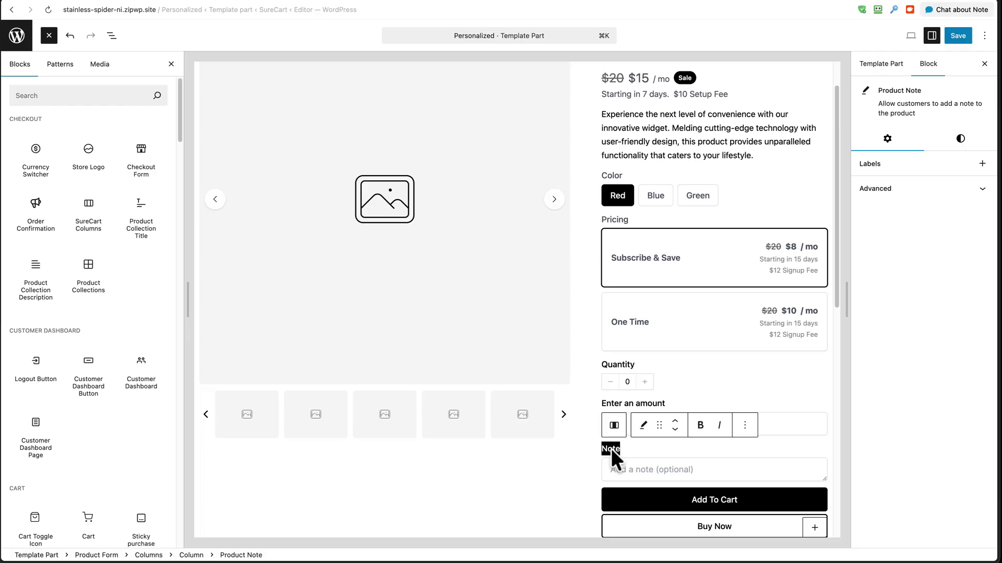
text(Engraving)
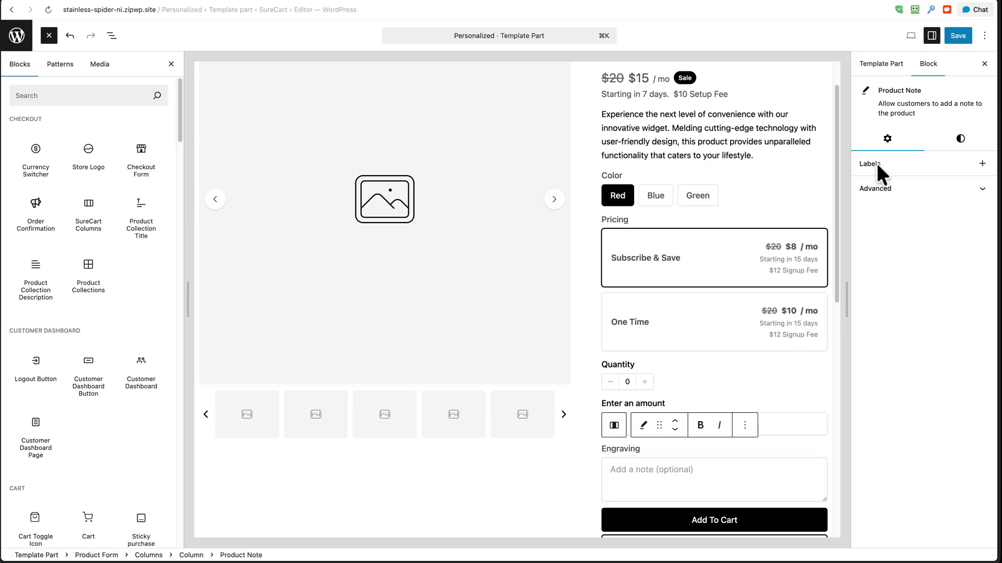
Step: Enable a placeholder on the Engraving field reading 'Enter your custom engraving message here'
click(982, 165)
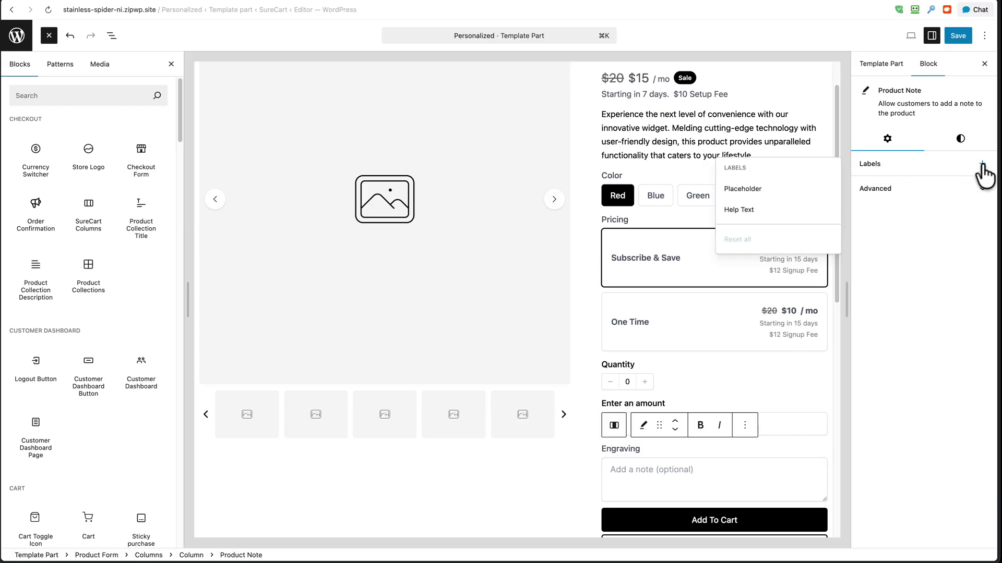
click(781, 191)
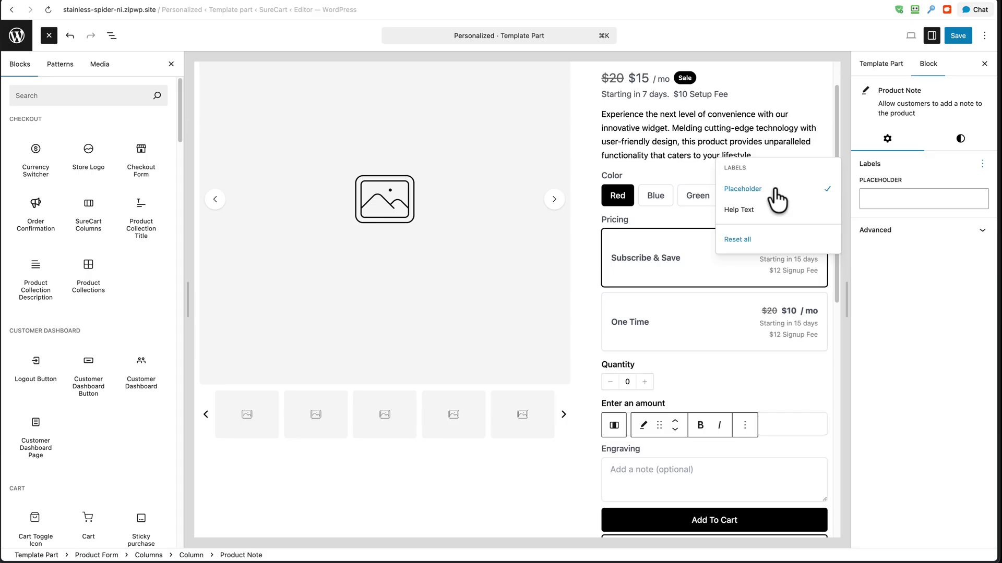
click(893, 198)
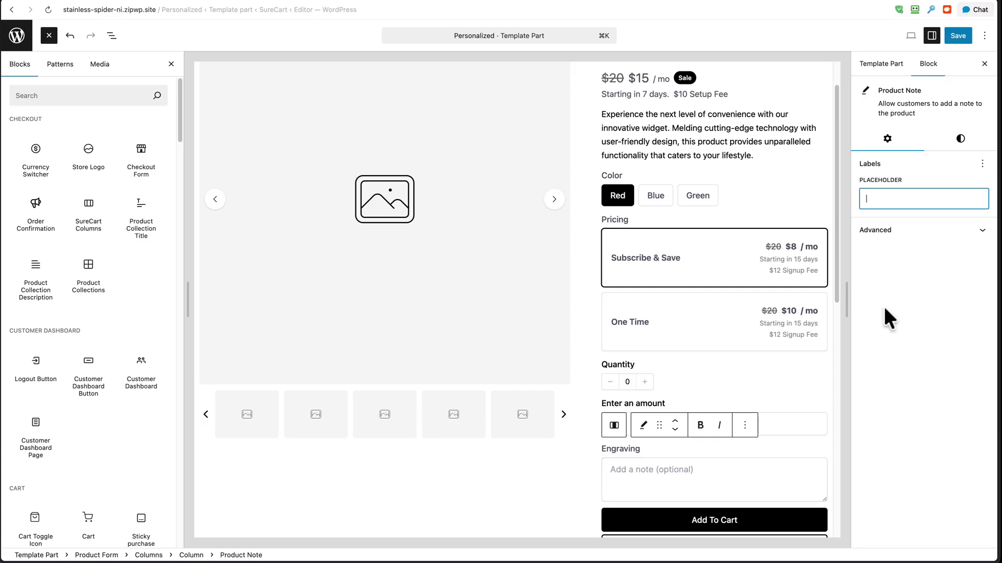
text(Enter your custom engraving message here)
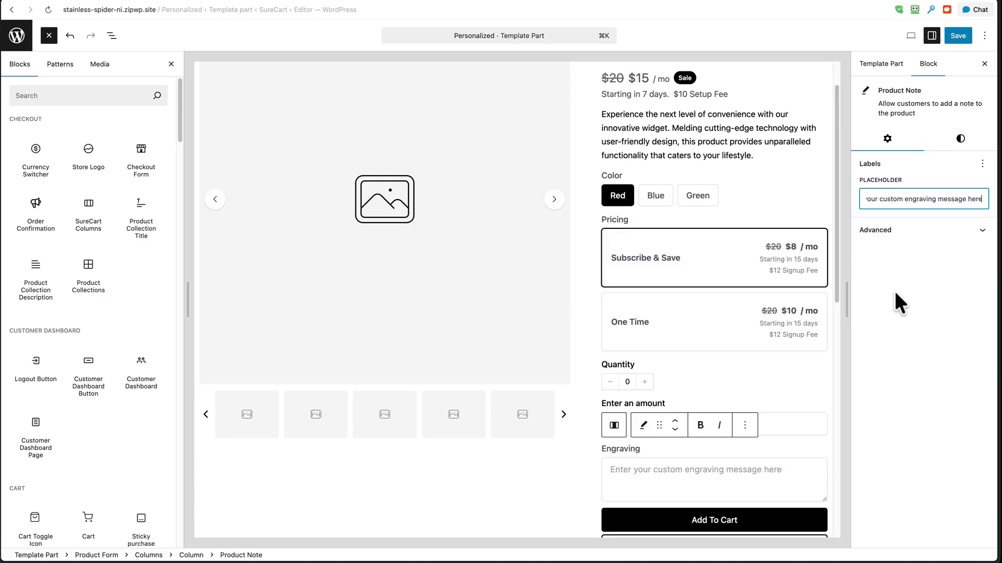
click(983, 163)
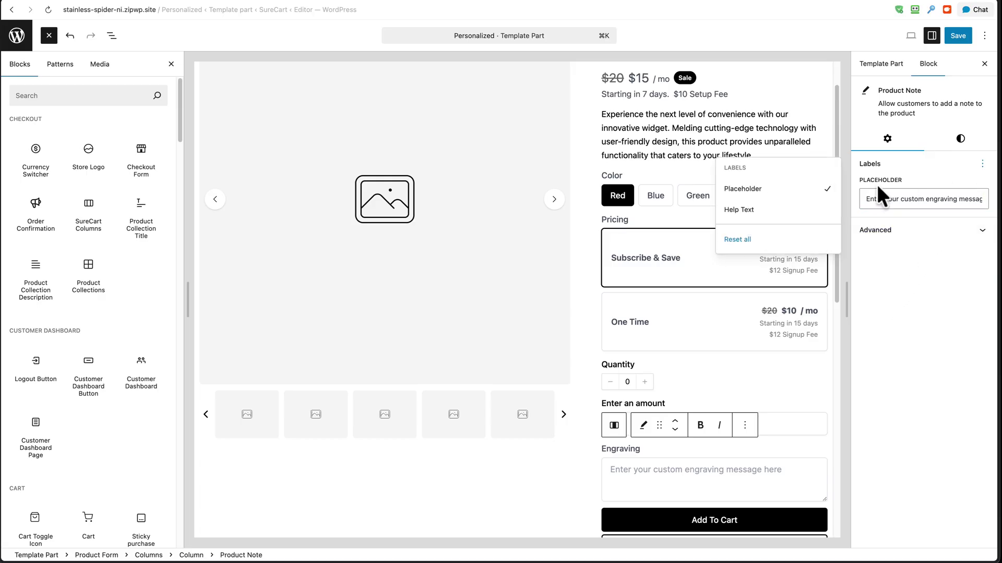
Step: Enable help text on the Engraving field: 'Fill this out if you want the this product customized.'
click(793, 211)
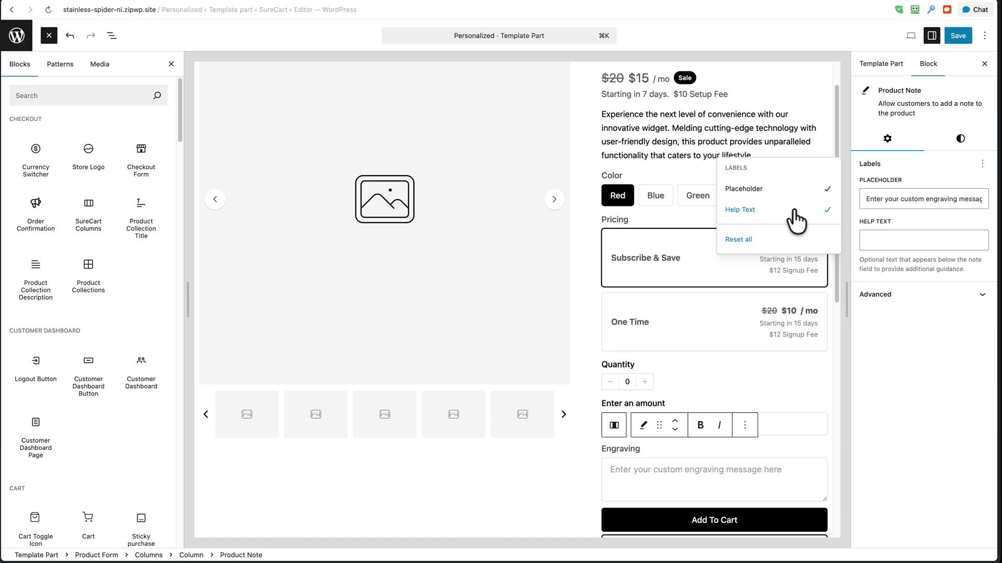
click(890, 240)
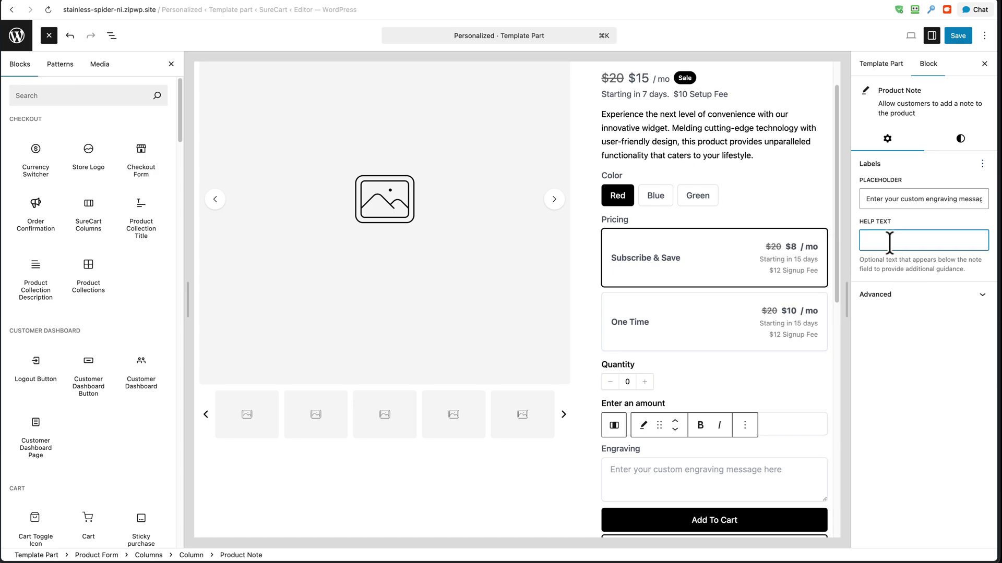
text(Fill this out if you want the this product customized.)
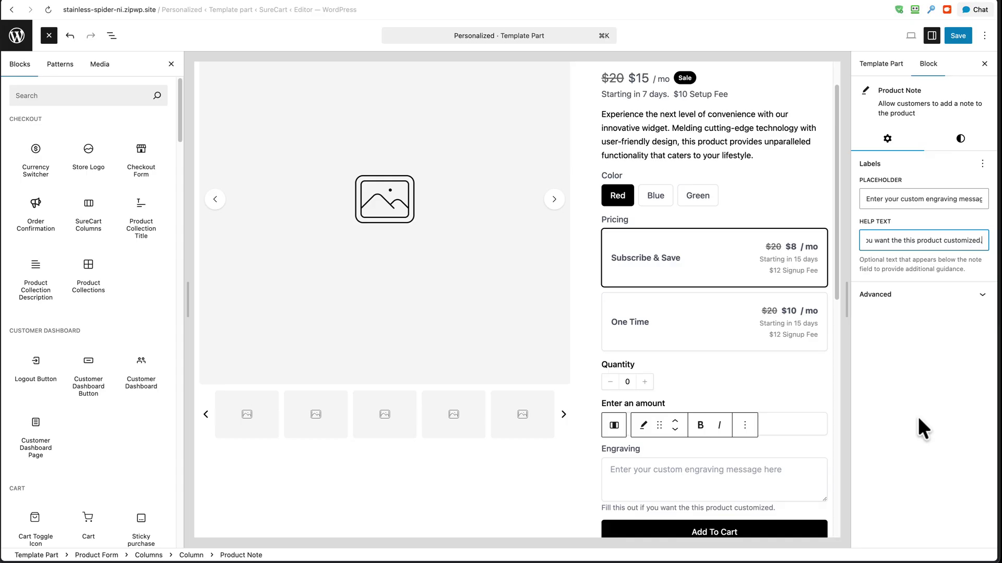
scroll(730, 308, down, 5)
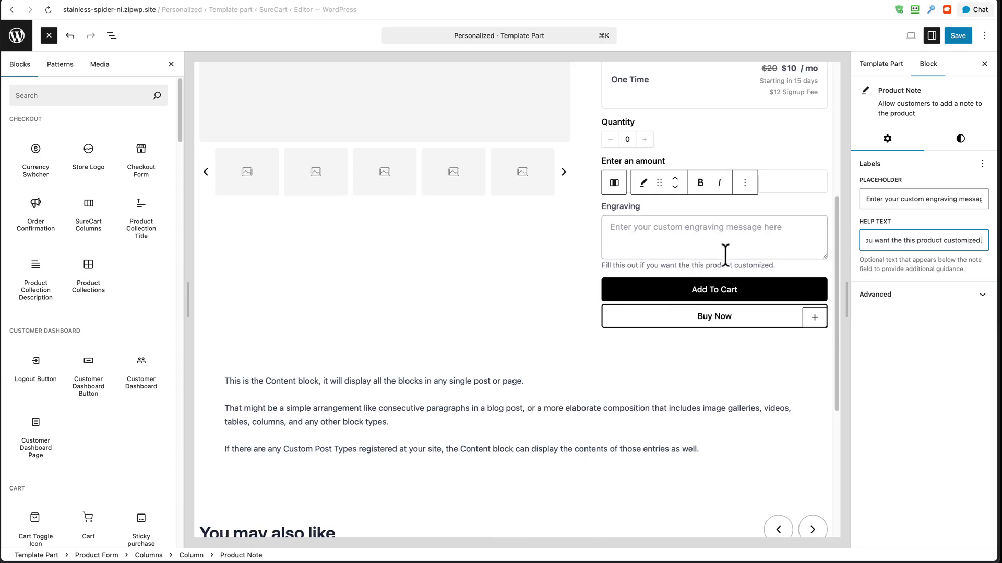
Step: Check the note field's style options, save the Personalized template part, and exit the editor
click(960, 140)
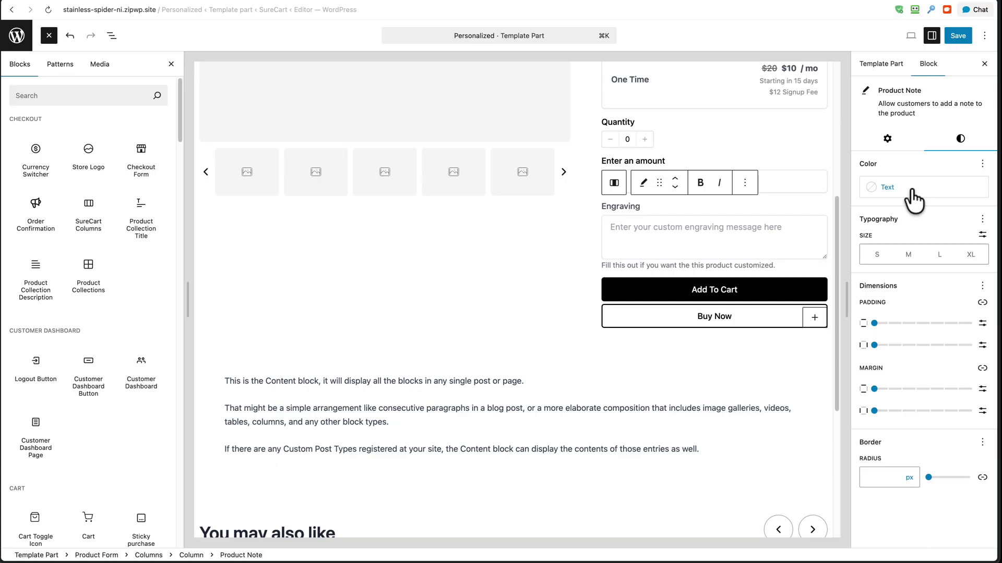
click(959, 36)
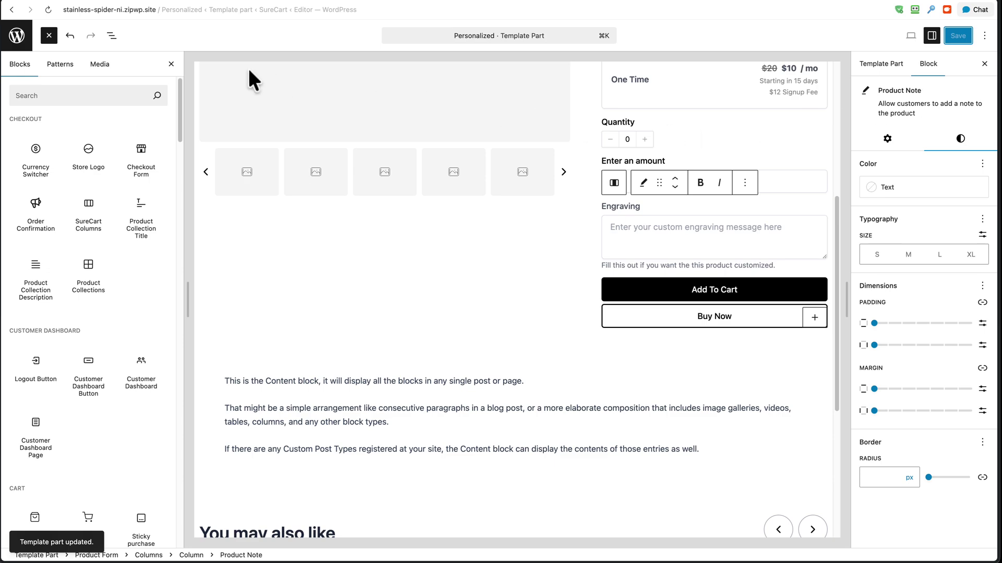
click(17, 36)
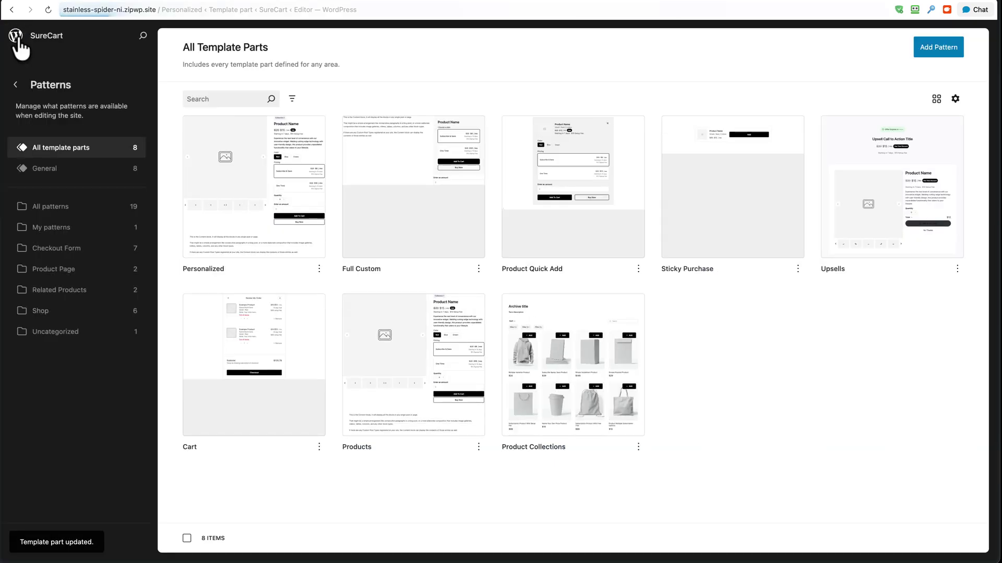
Step: Go from the dashboard to the storefront and open Subscribe & Save Product in the admin editor
click(17, 37)
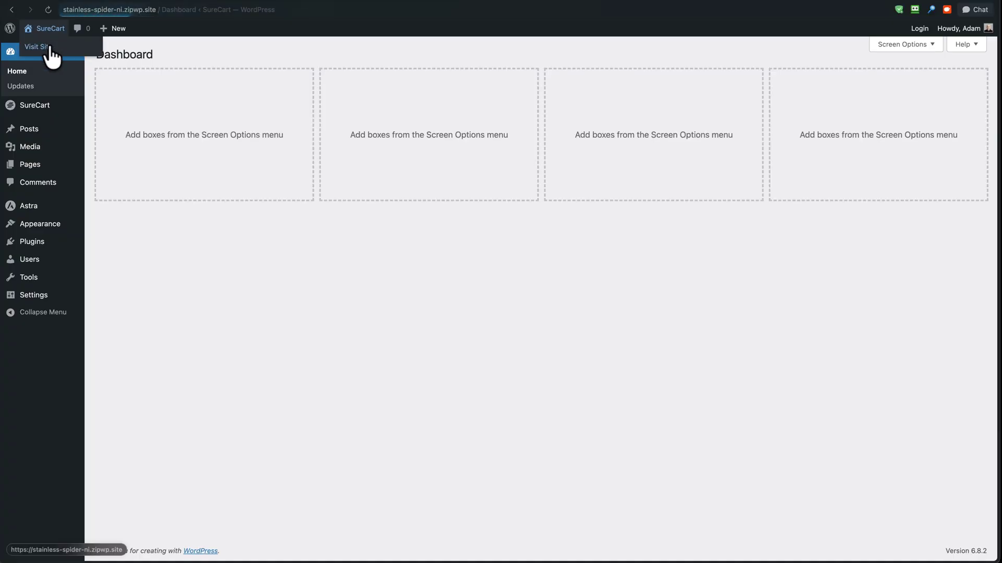
click(46, 47)
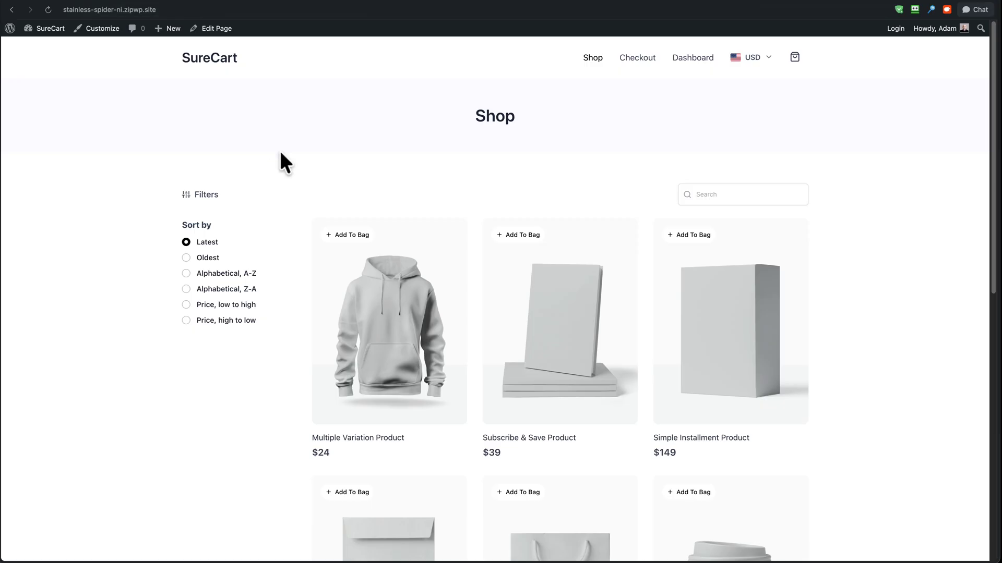
click(563, 326)
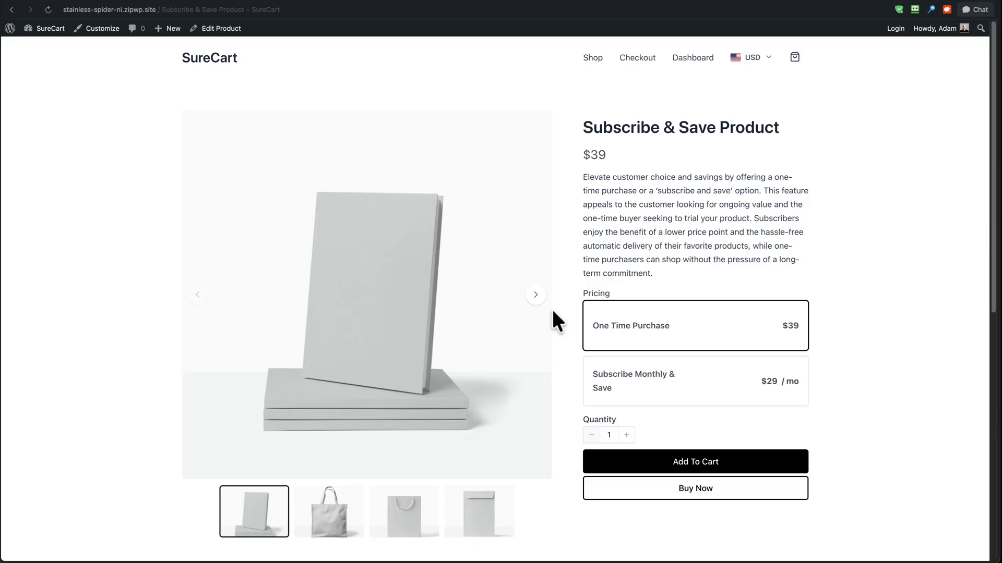
click(233, 30)
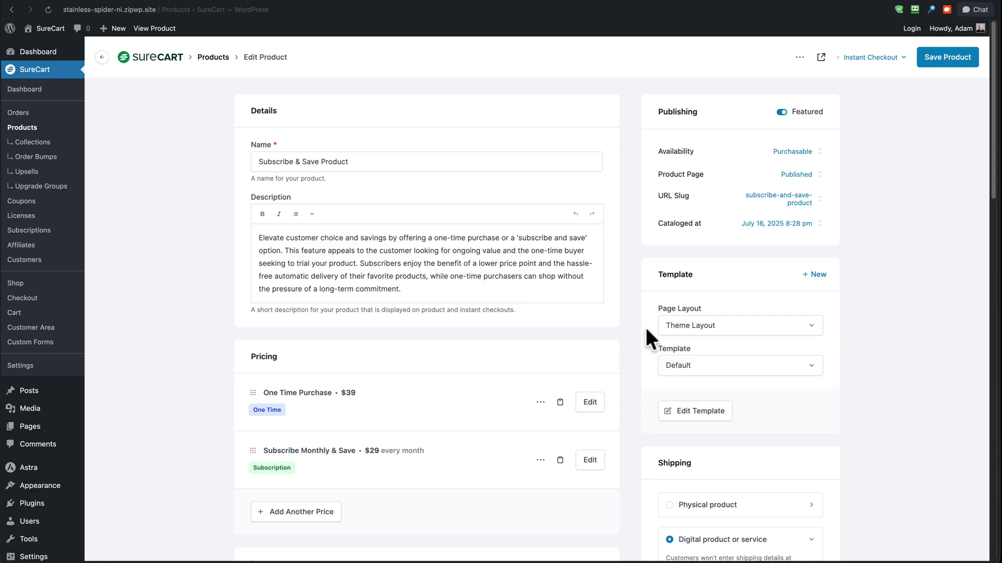
Step: Set Subscribe & Save Product's template to Personalized, save it, and view its storefront page
click(755, 368)
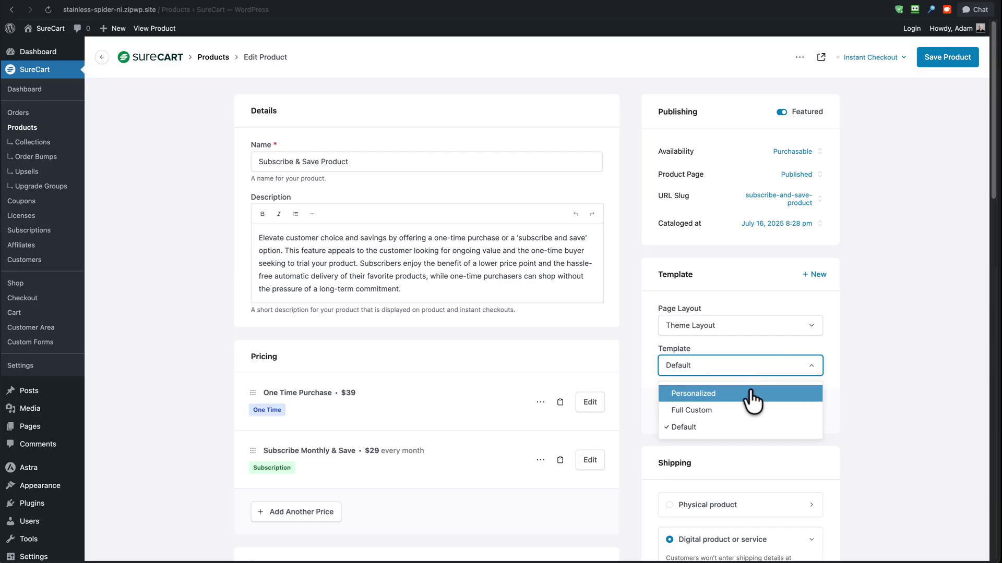
click(751, 394)
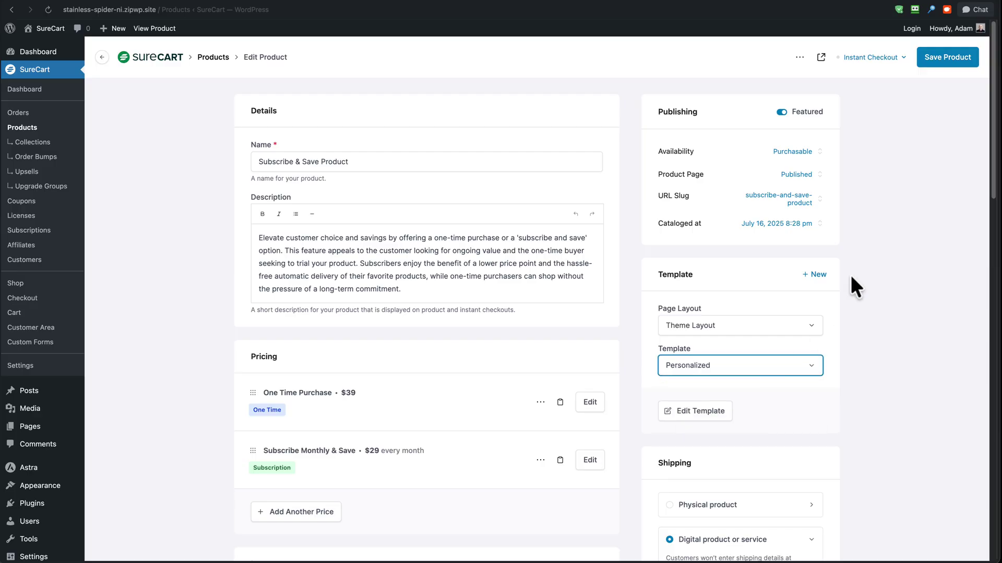
click(935, 52)
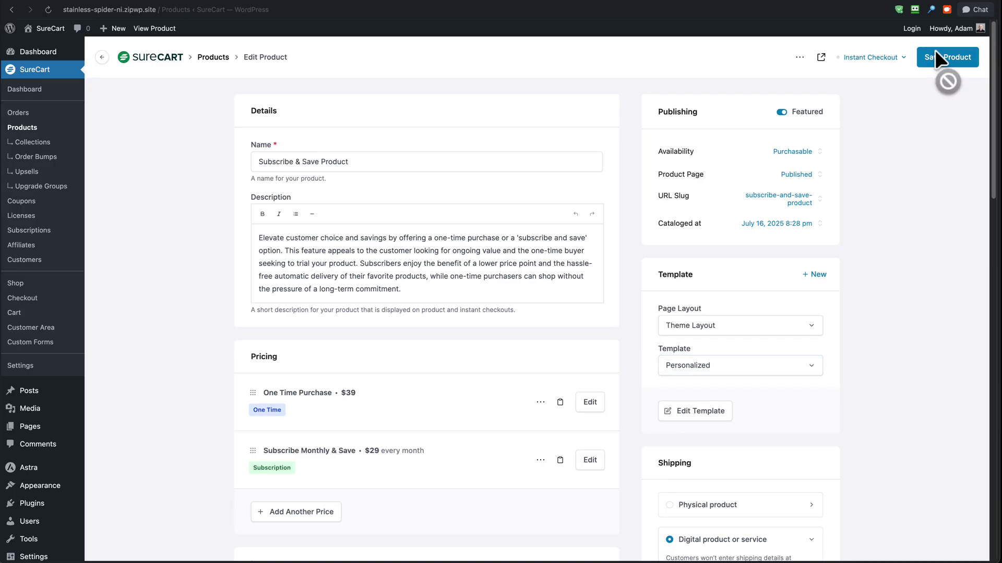
click(171, 34)
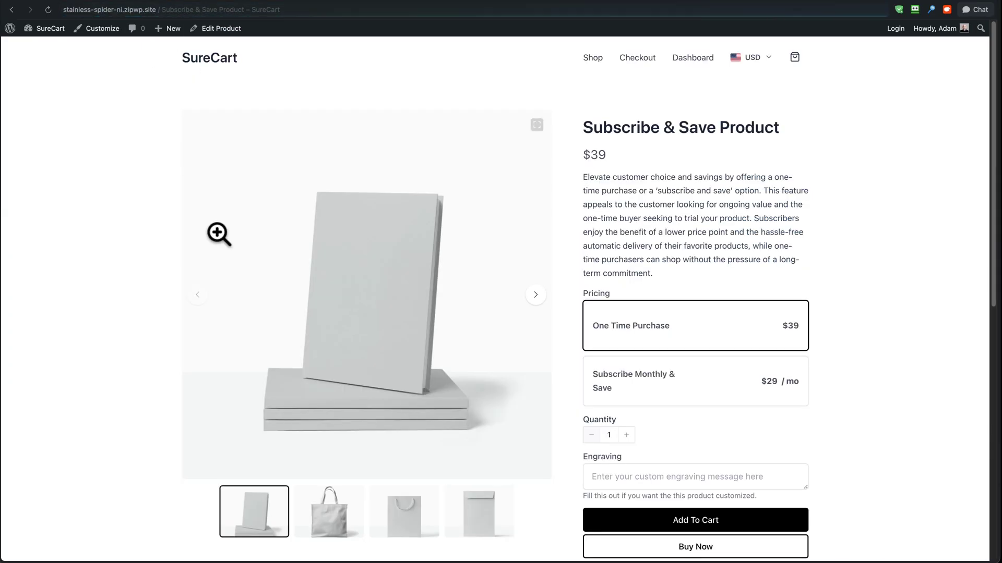
Step: Check the Multiple Variation and Subscribe & Save pages, then open Simple Installment Product ($149 / mo)
click(703, 473)
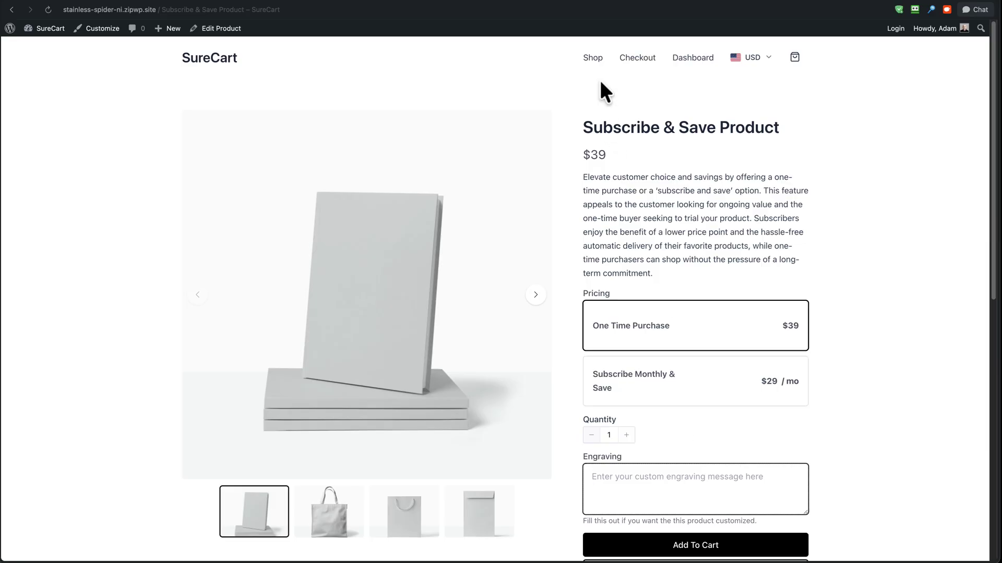
click(589, 60)
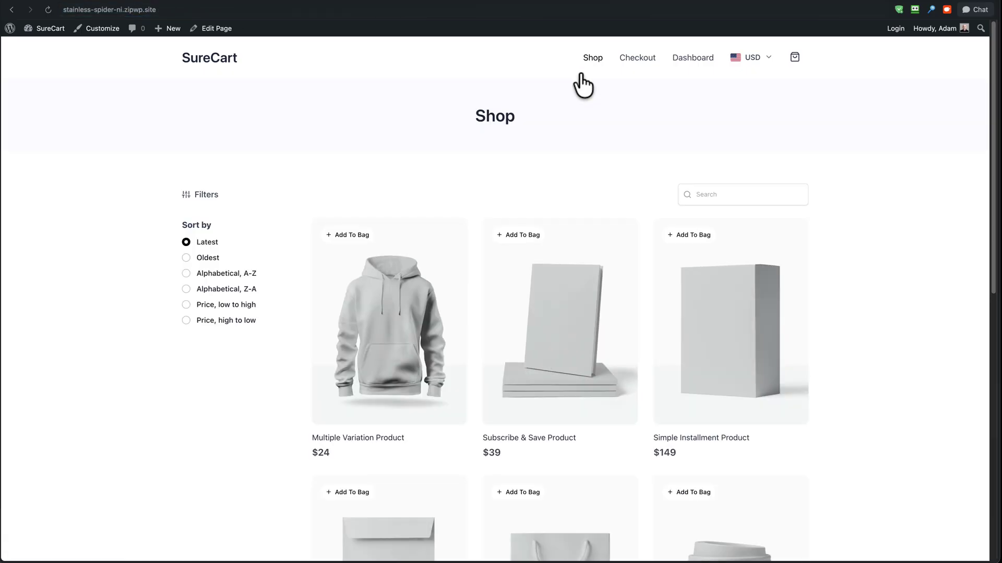
click(353, 342)
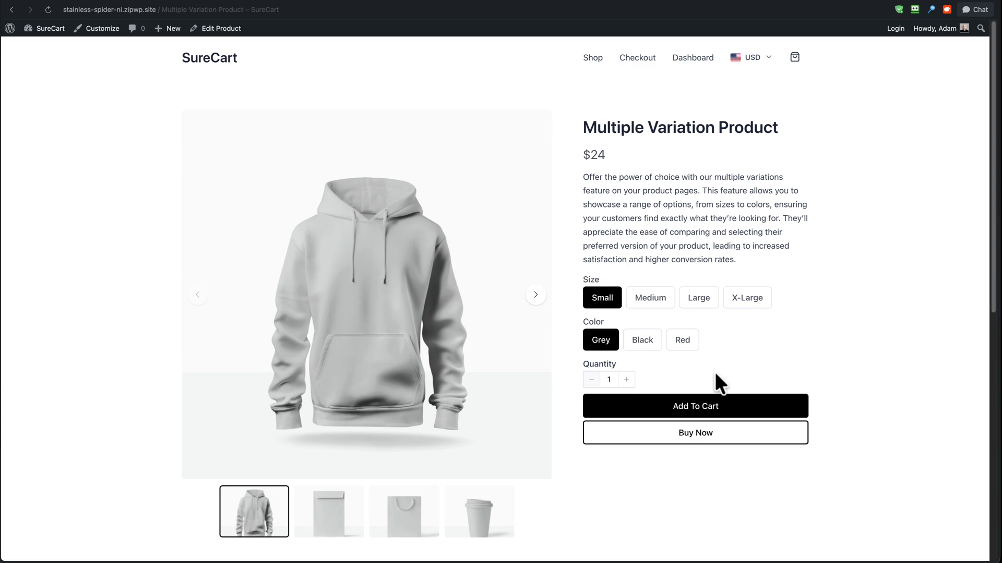
click(207, 62)
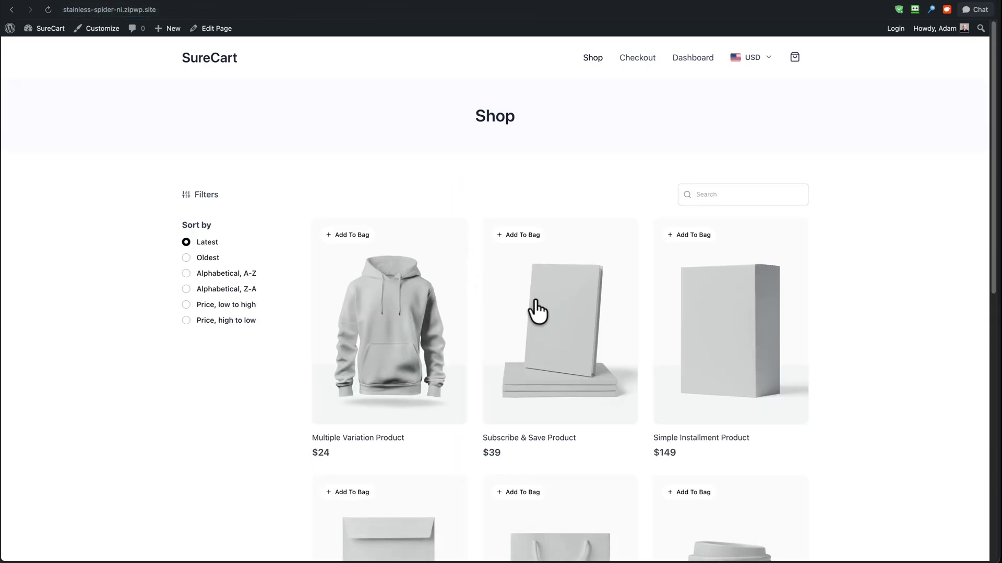
click(547, 308)
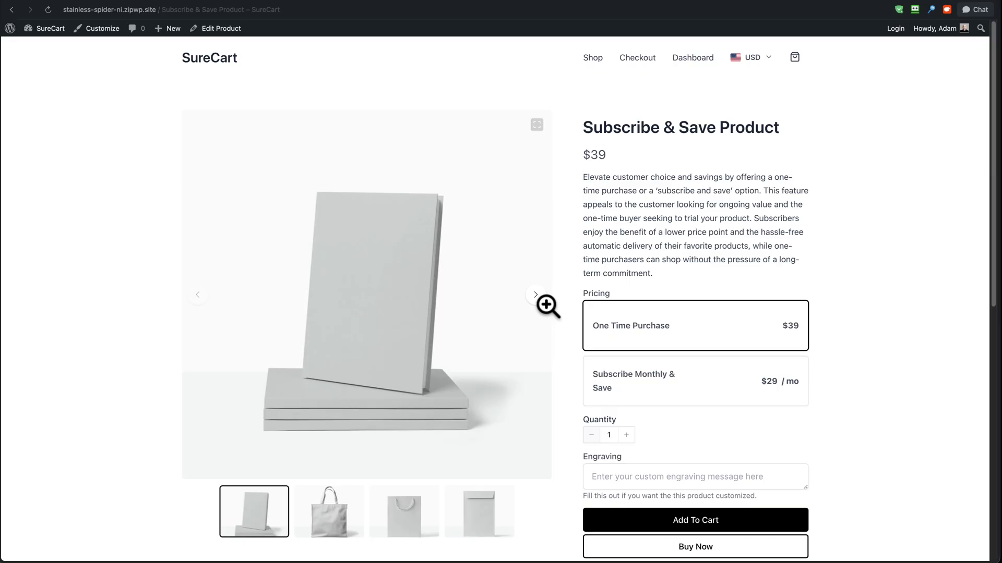
key(super+bracketleft)
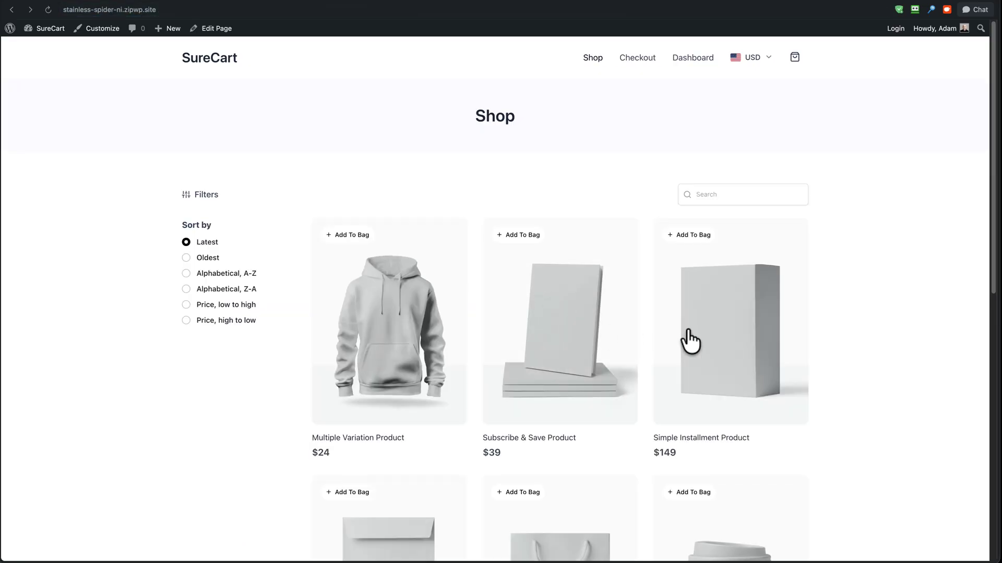
click(690, 340)
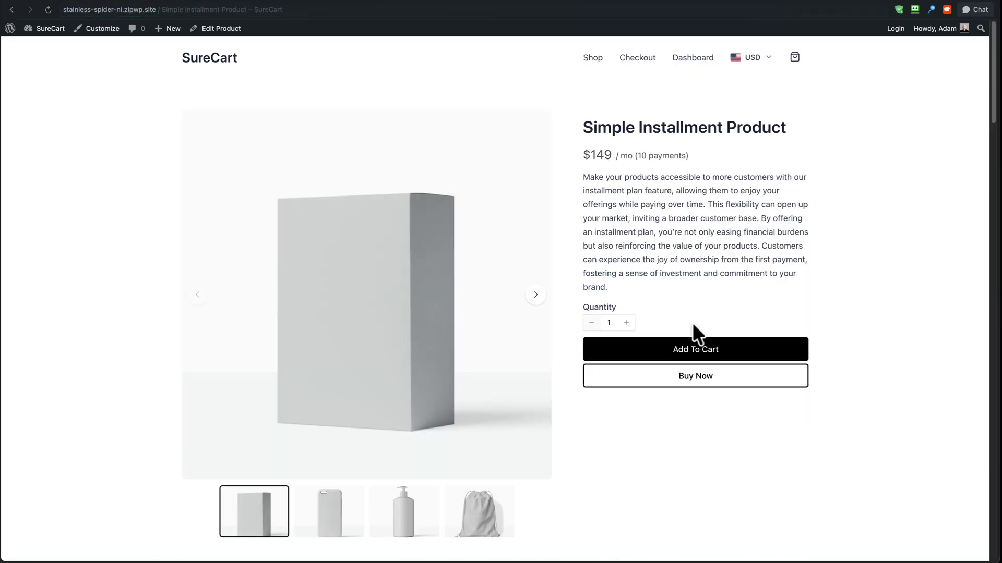
Step: Give Simple Installment Product the Personalized template in the admin editor, save, and view it
click(213, 30)
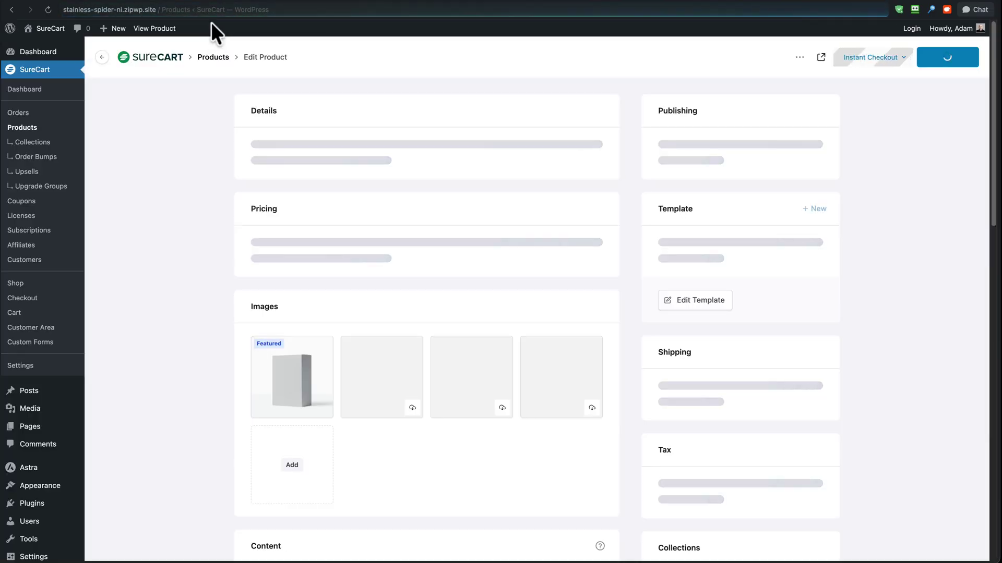
click(726, 372)
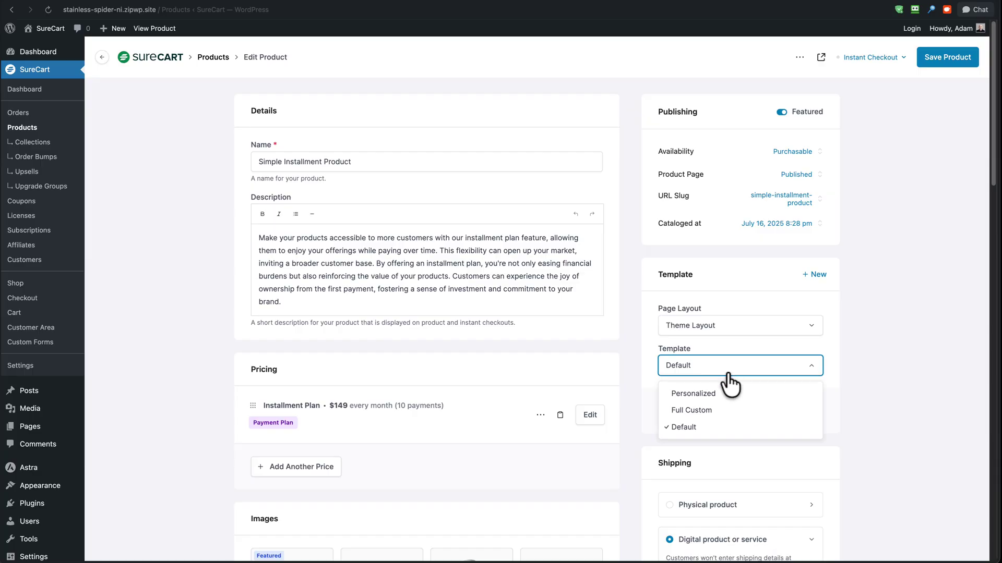
click(729, 395)
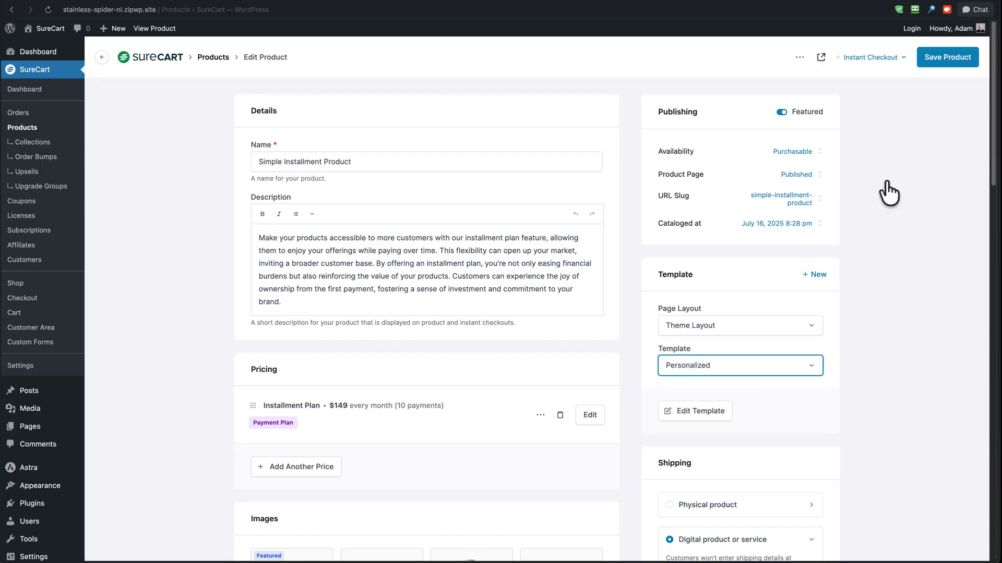
click(933, 64)
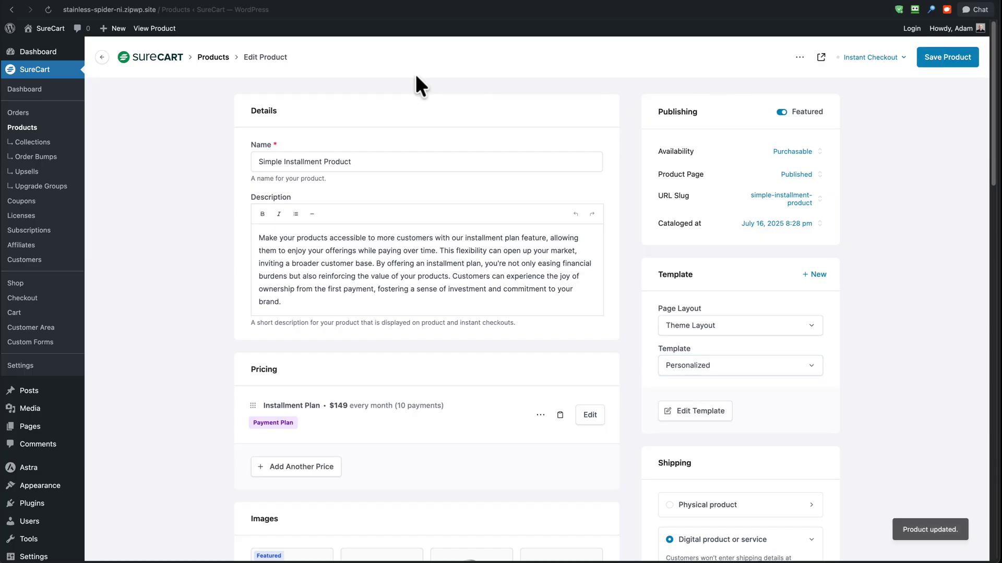
click(152, 29)
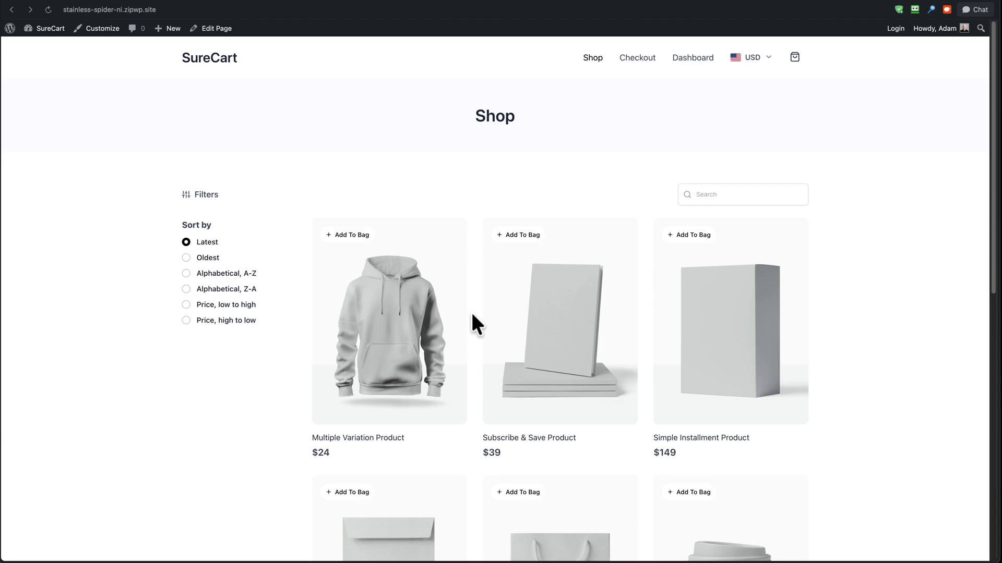
Step: Add Subscribe & Save Product to the cart with the engraving 'Good Times!'
click(535, 321)
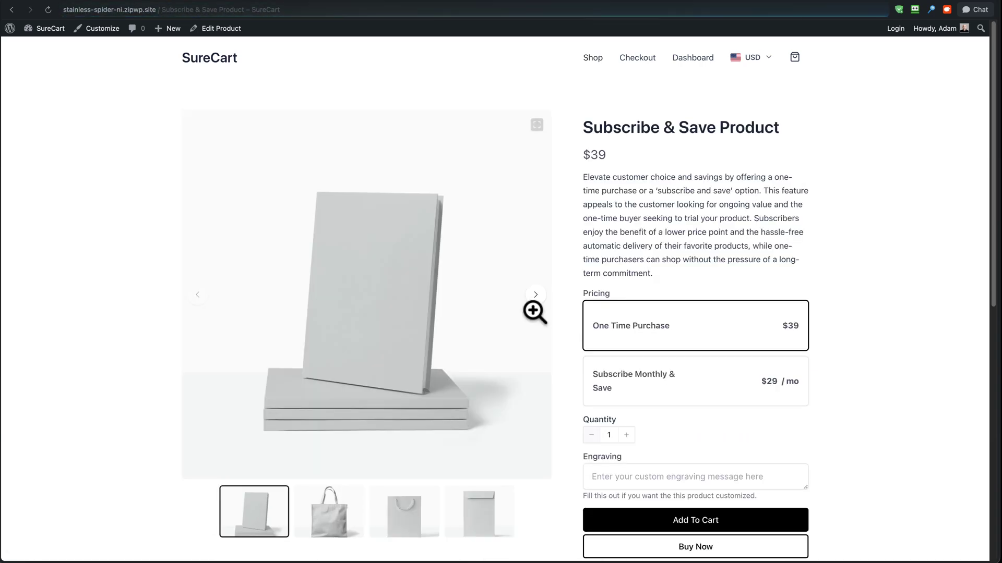
click(638, 476)
text(Good Times!)
scroll(642, 474, down, 3)
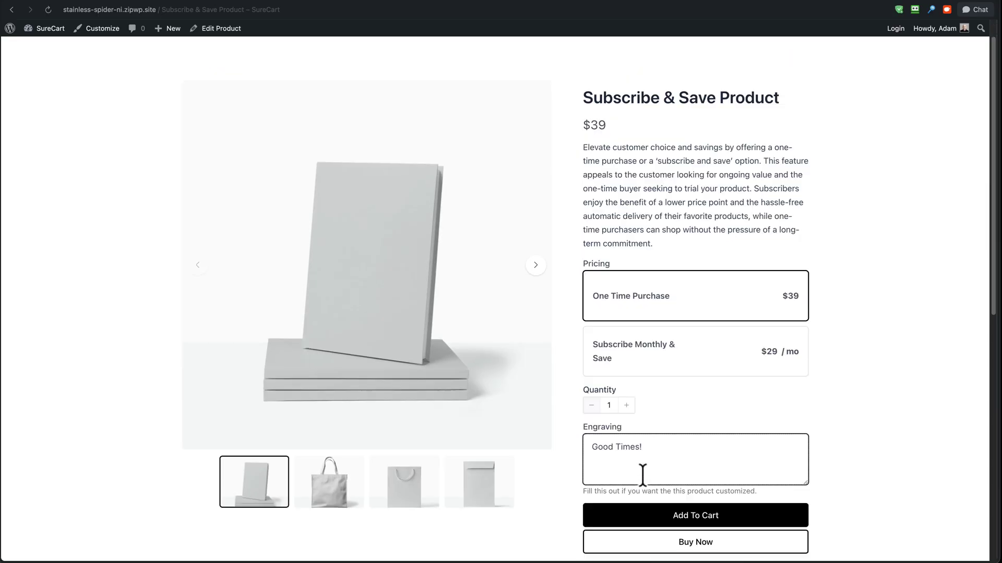
click(665, 476)
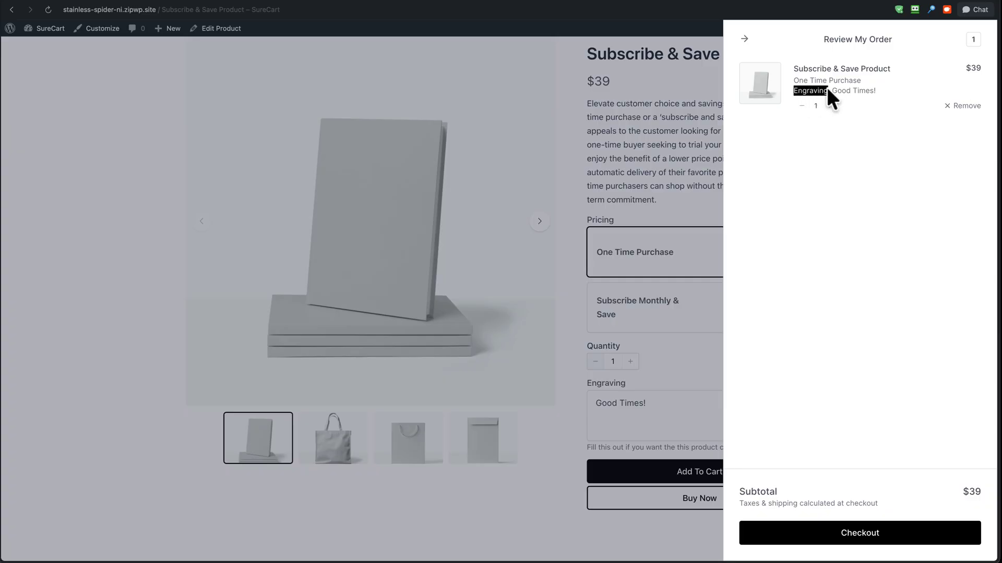
Step: Check the 'Engraving: Good Times!' line in the cart drawer and proceed to checkout
drag(828, 89, 833, 91)
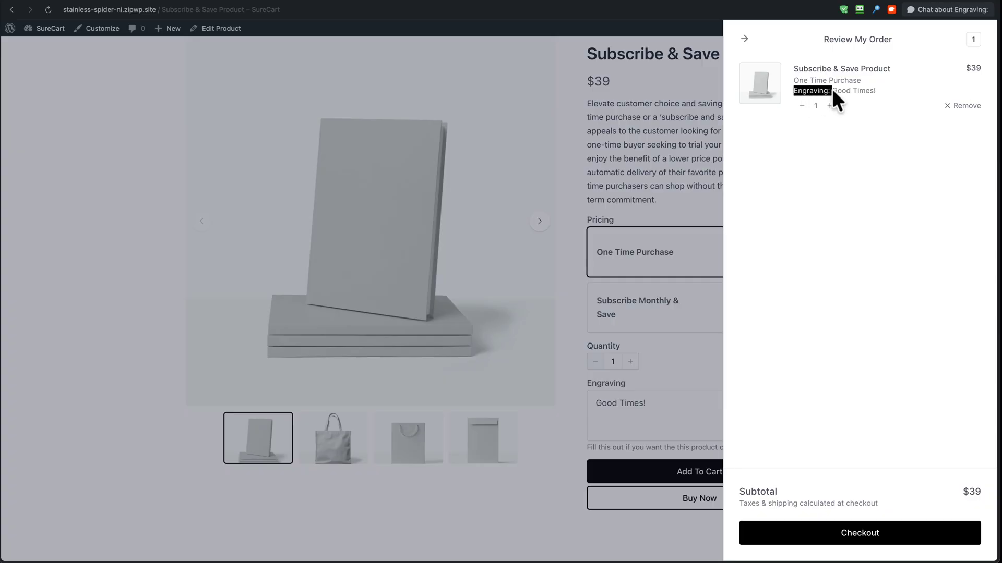
click(869, 91)
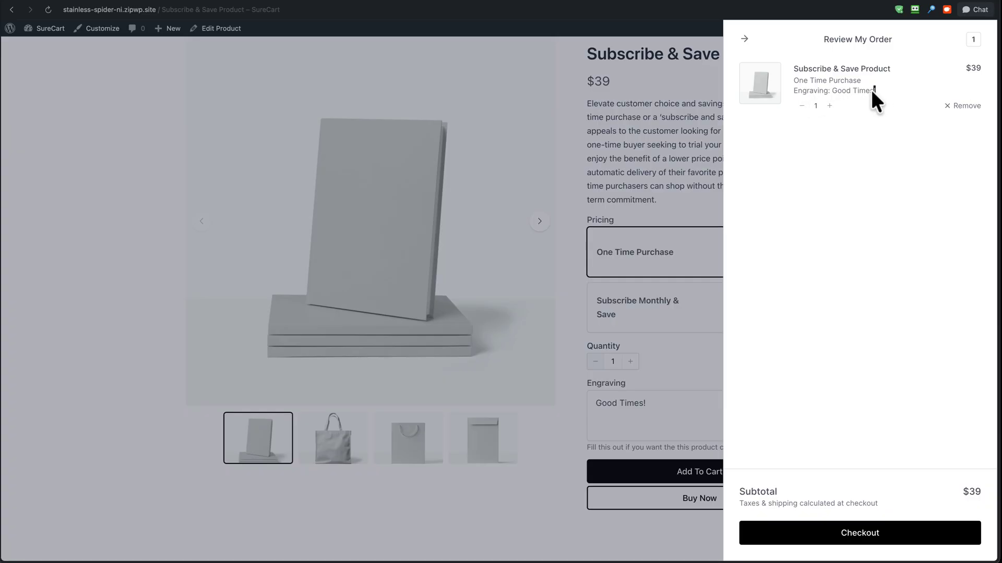
triple_click(872, 91)
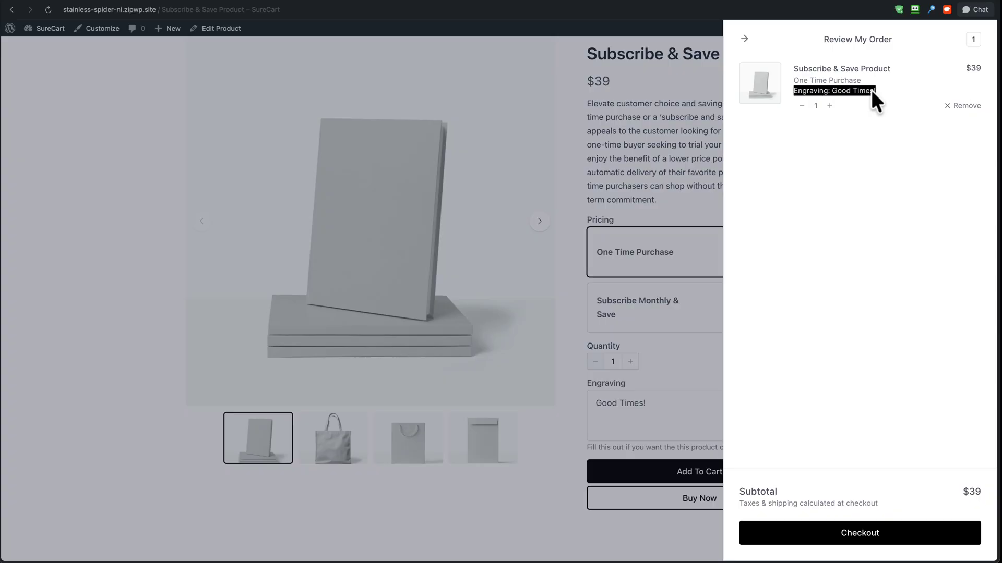
click(850, 535)
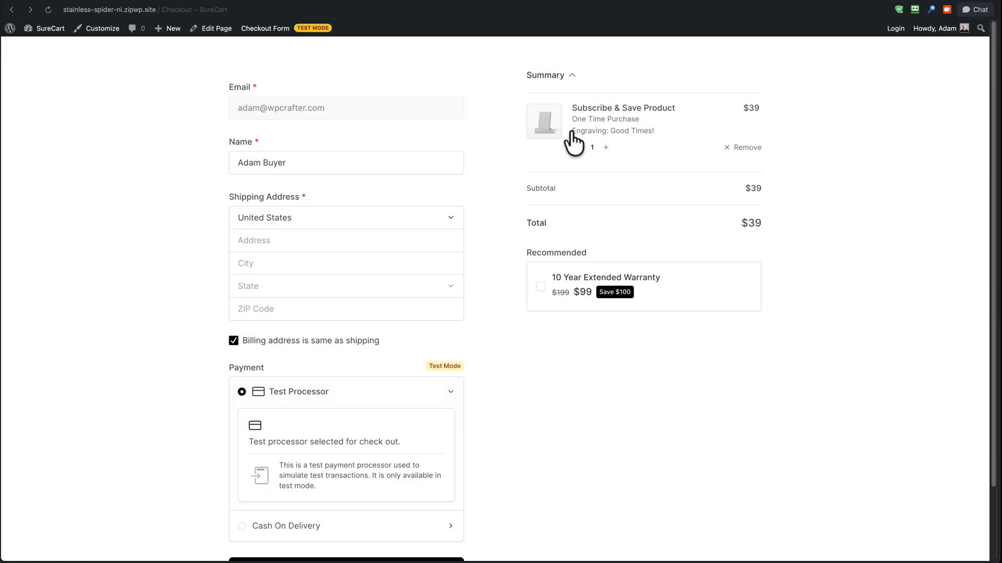
Step: Open the Cart template part and replace its Cart block with the Default Cart pattern
mouse_move(50, 30)
click(54, 47)
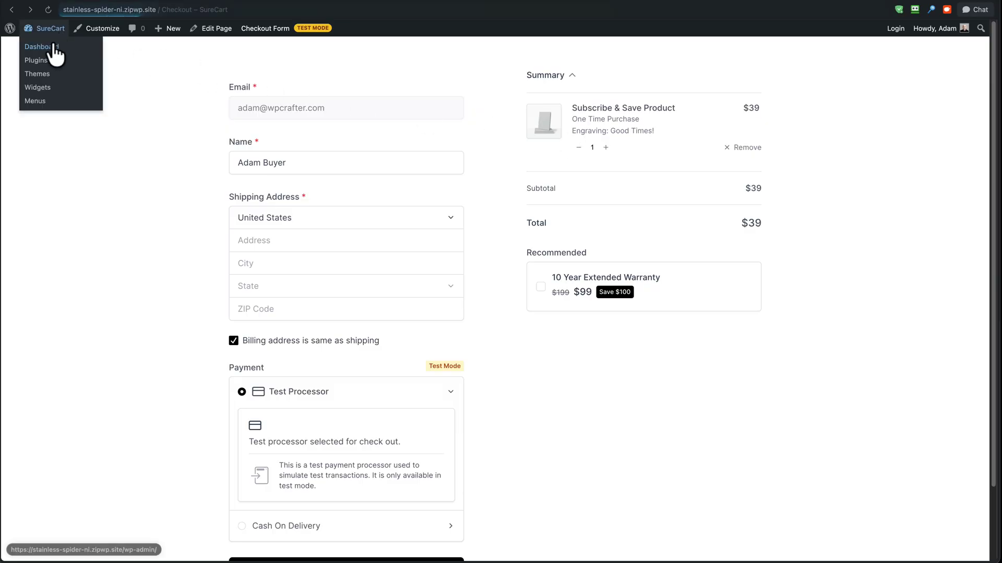
mouse_move(58, 115)
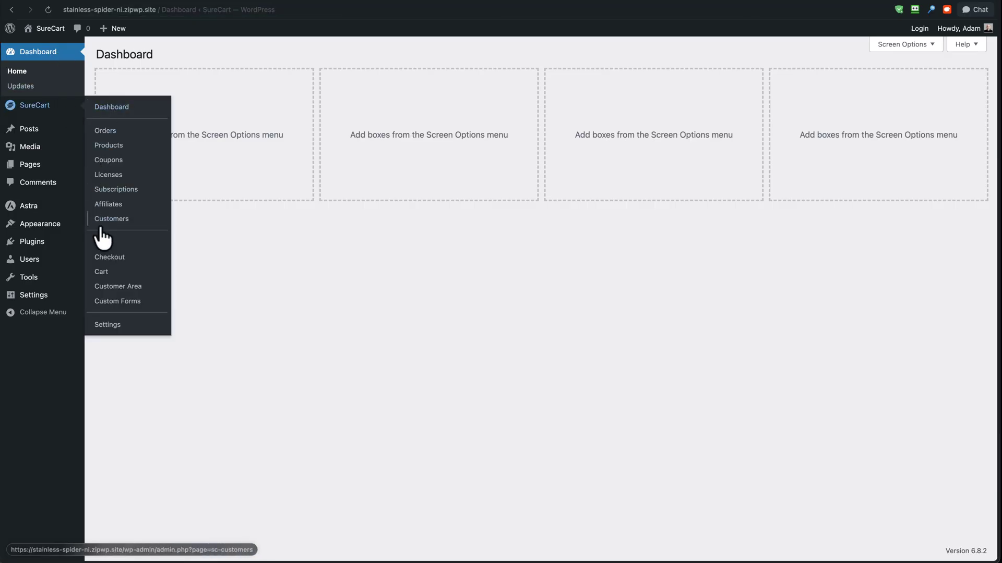
click(106, 276)
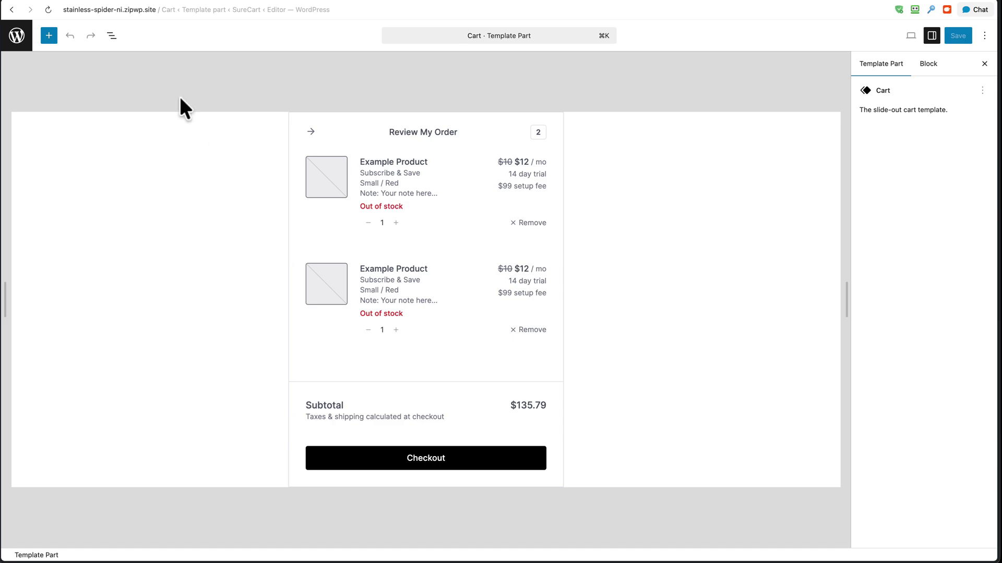
click(112, 34)
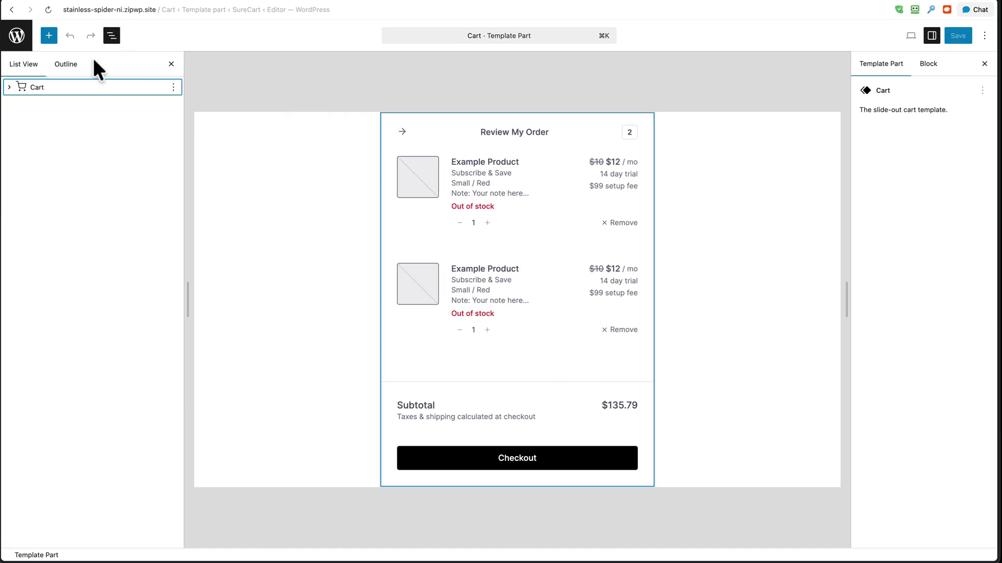
click(39, 86)
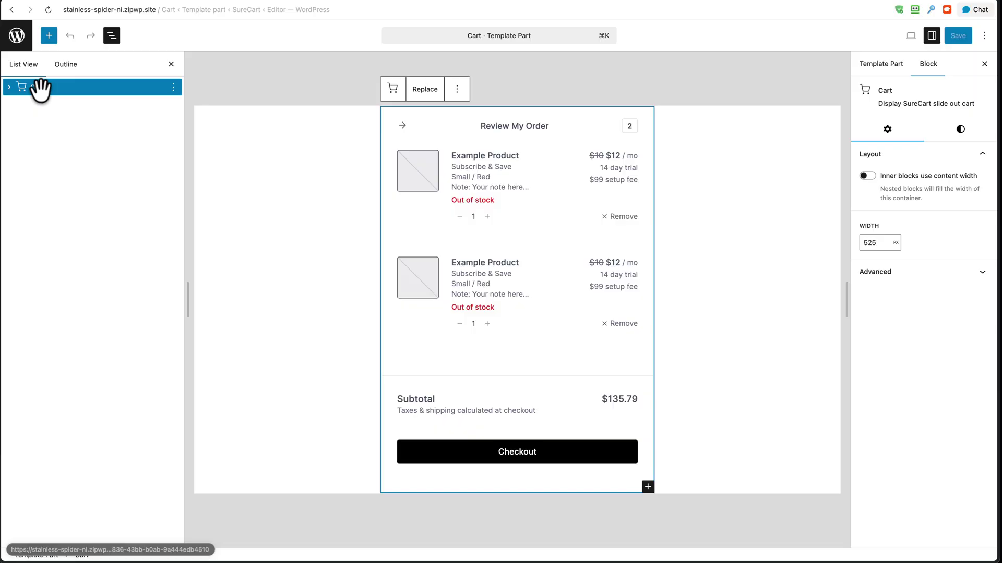
click(424, 89)
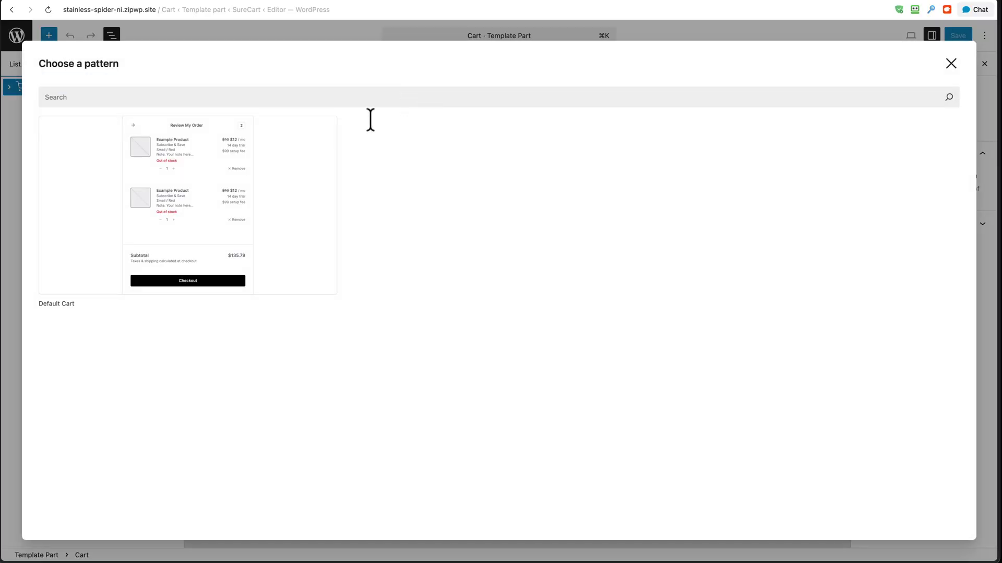
click(225, 188)
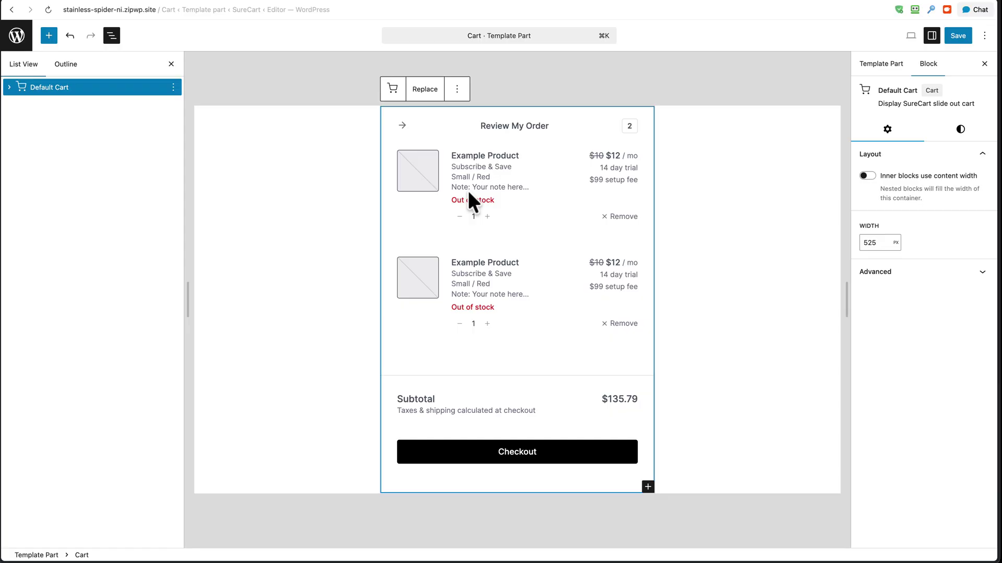
Step: Save the Cart template part and exit to the WordPress Dashboard
click(958, 36)
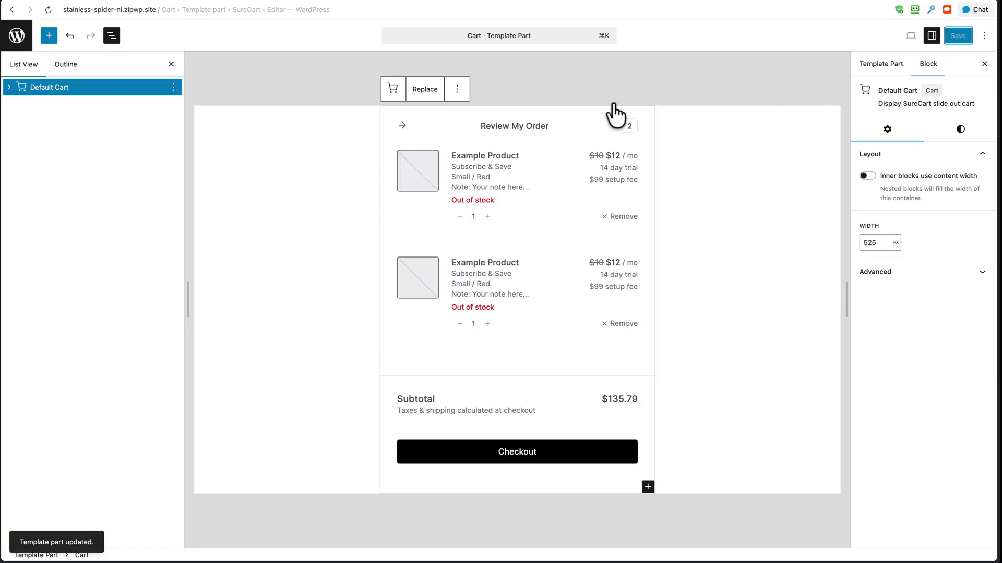
click(17, 35)
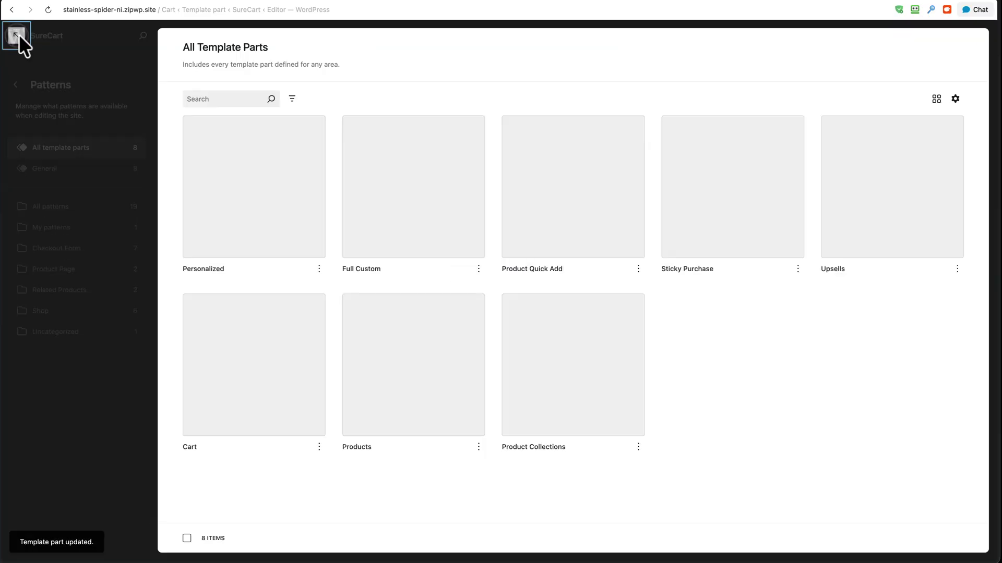
click(18, 36)
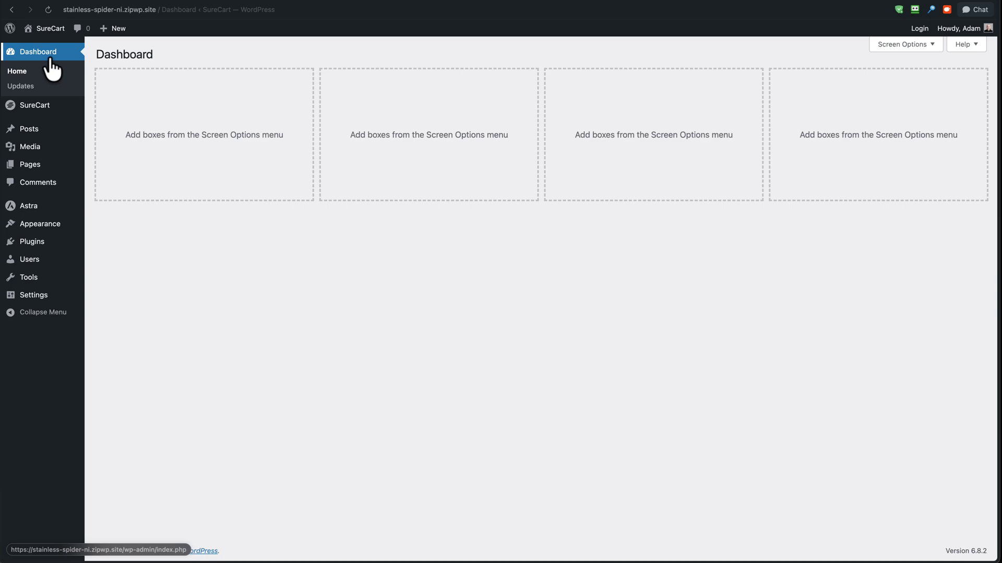
Step: Open the Checkout page and confirm replacing its checkout form's template
mouse_move(46, 106)
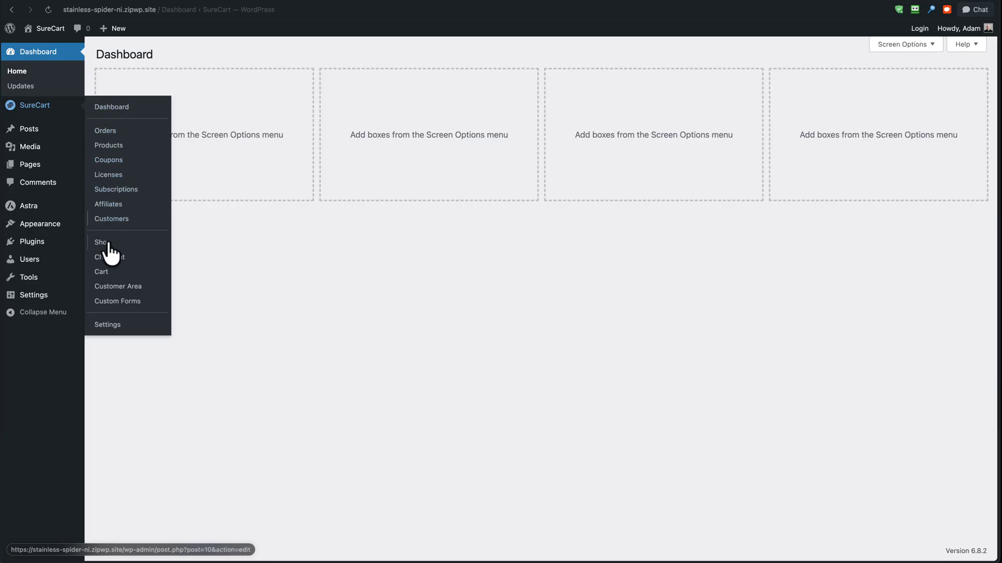
click(105, 257)
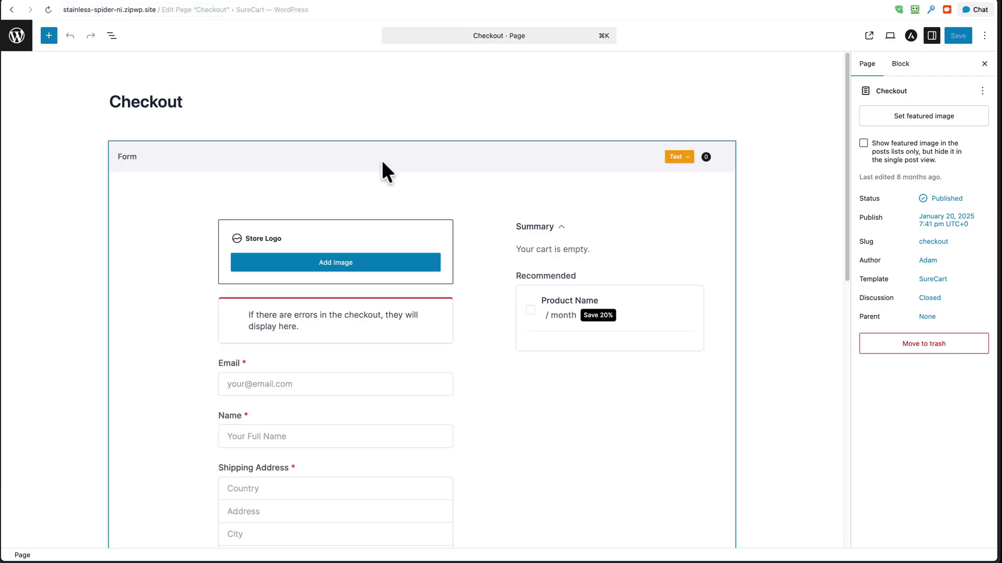
click(384, 170)
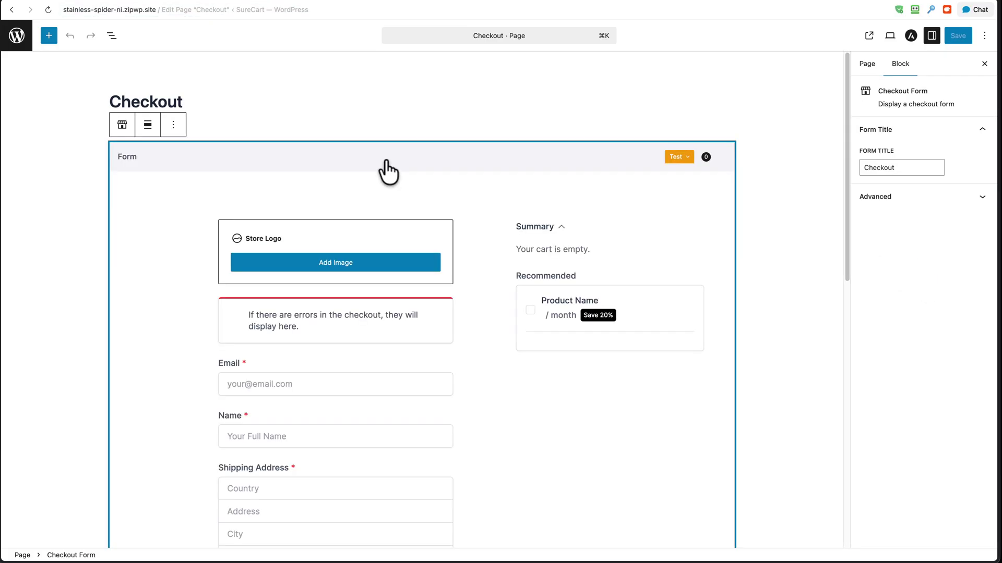
click(388, 172)
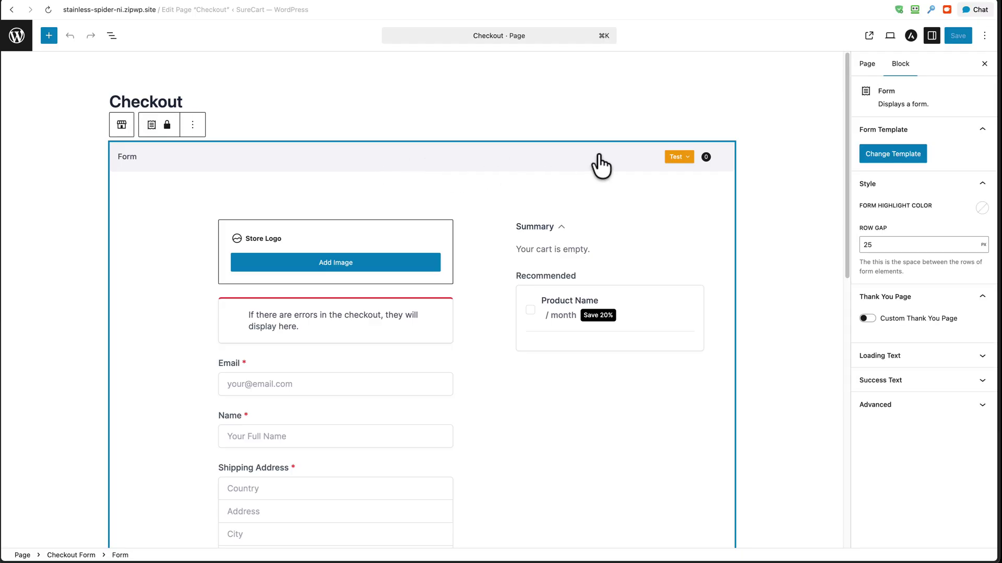
click(881, 157)
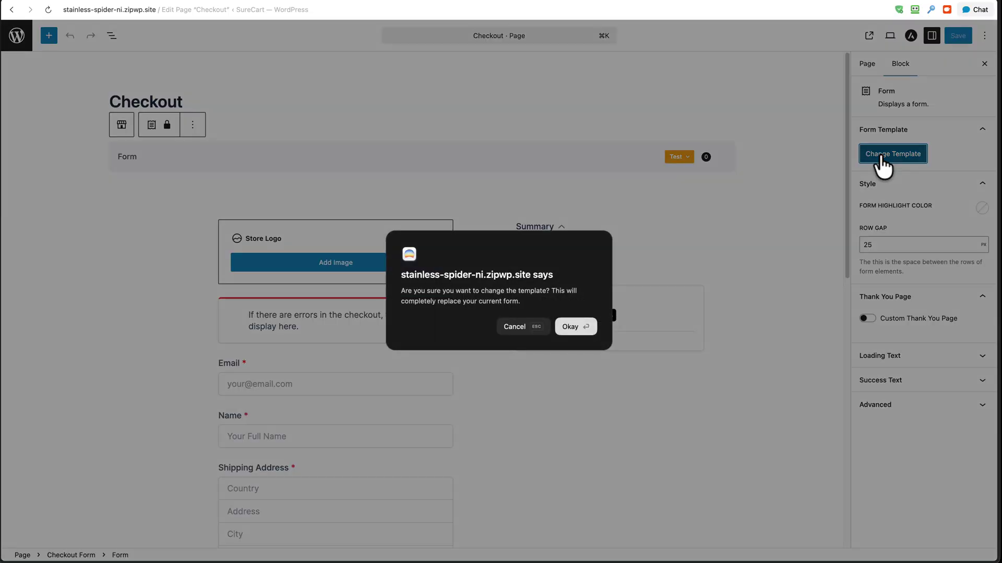
click(585, 329)
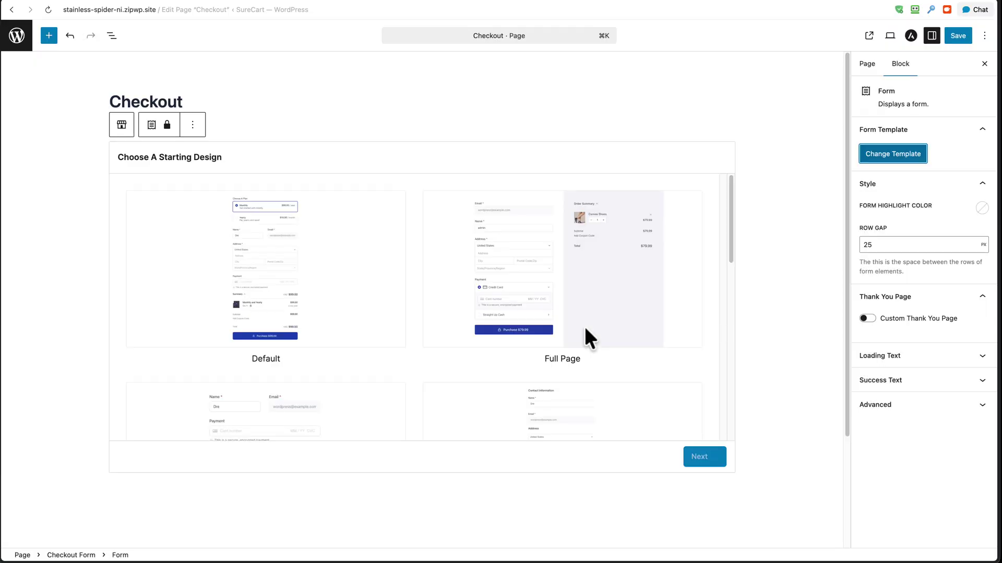
Step: Create the new form from the Full Page design, save the page, and exit the editor
click(566, 266)
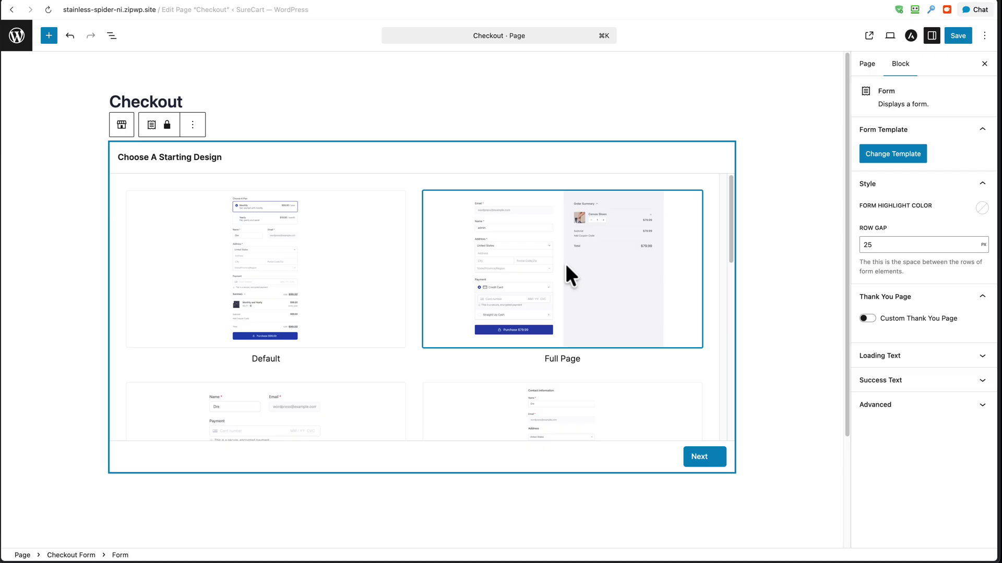
click(694, 459)
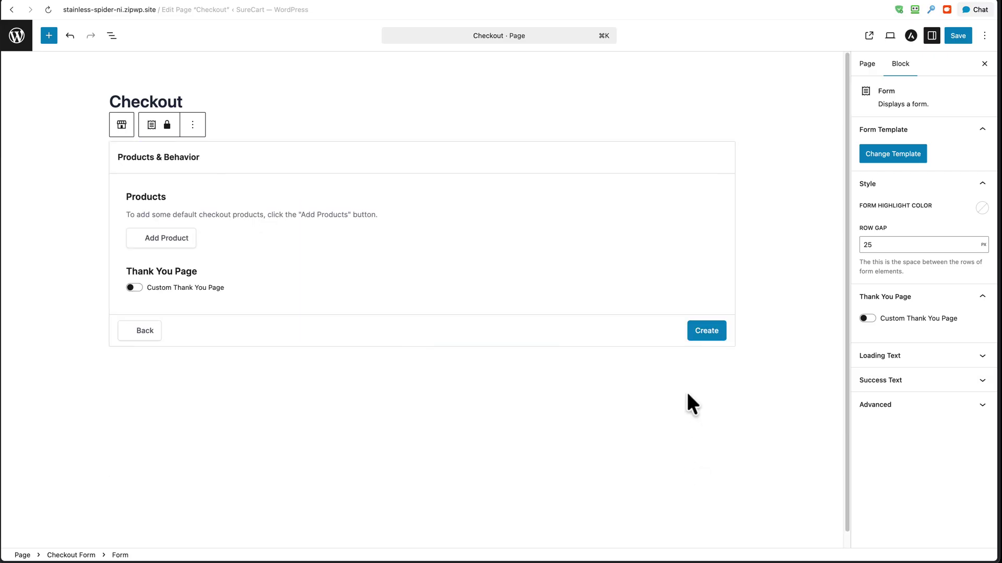
click(702, 332)
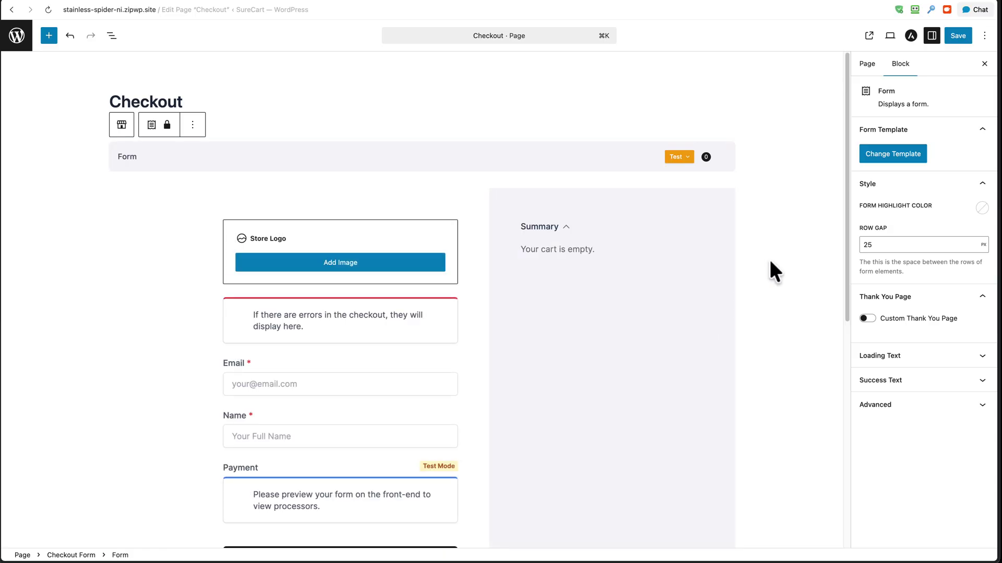
click(958, 35)
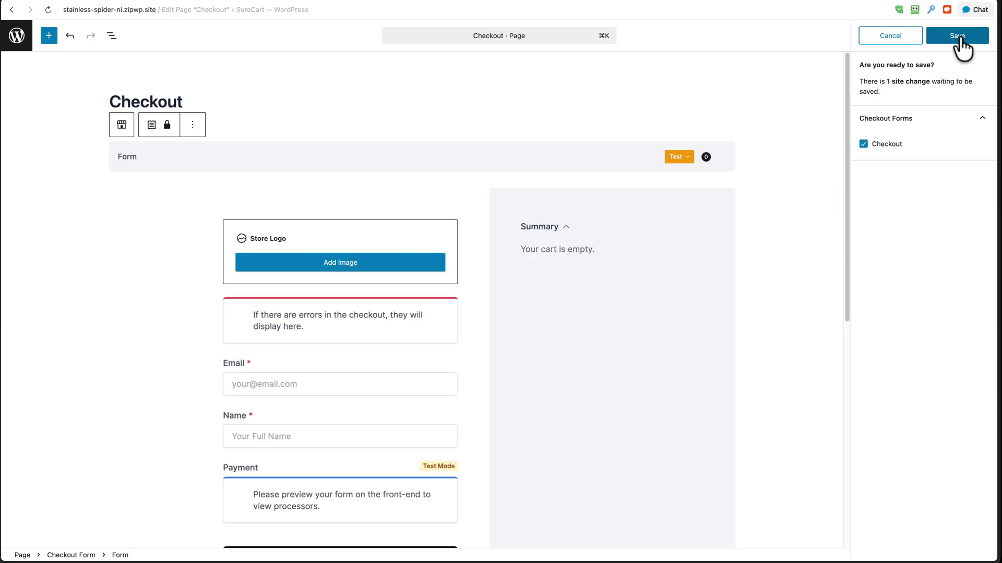
click(959, 37)
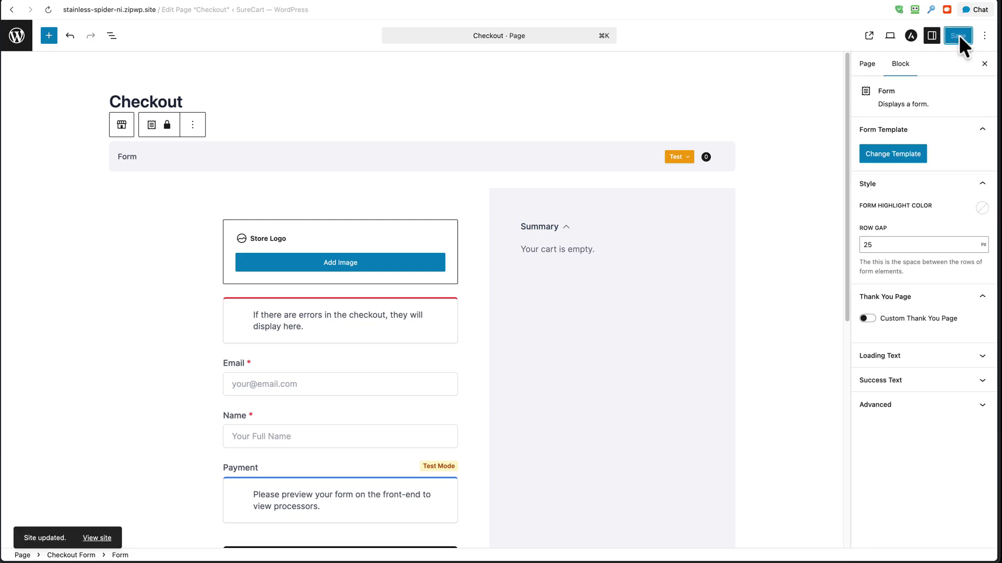
click(18, 36)
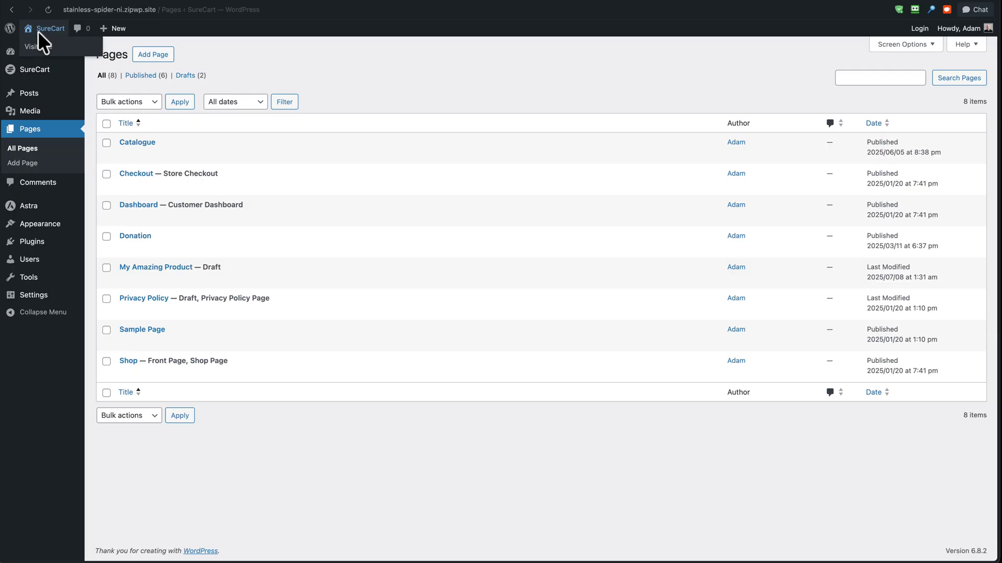
Step: Check out the $39 Subscribe & Save cart using Cash On Delivery and submit the purchase
click(40, 45)
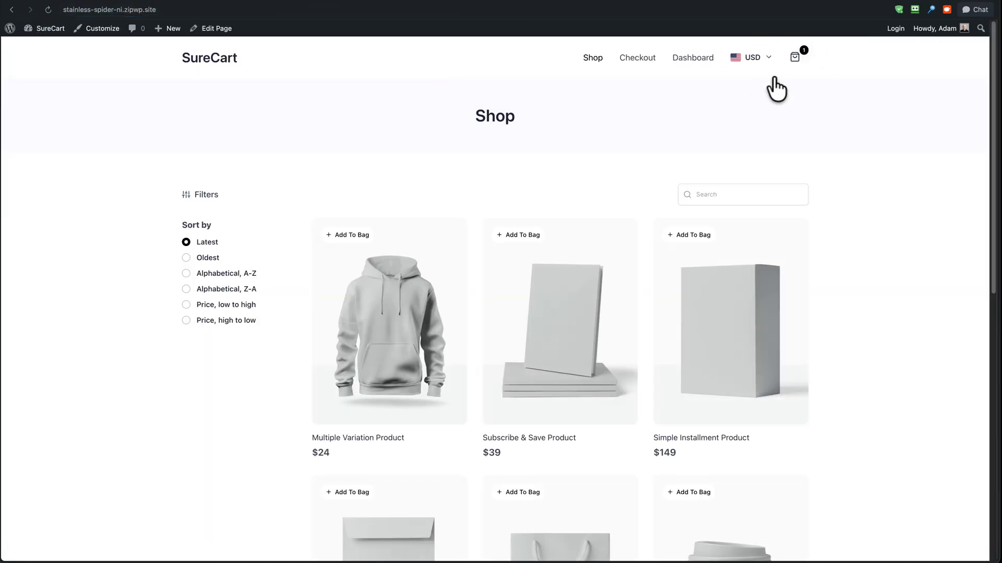
click(794, 56)
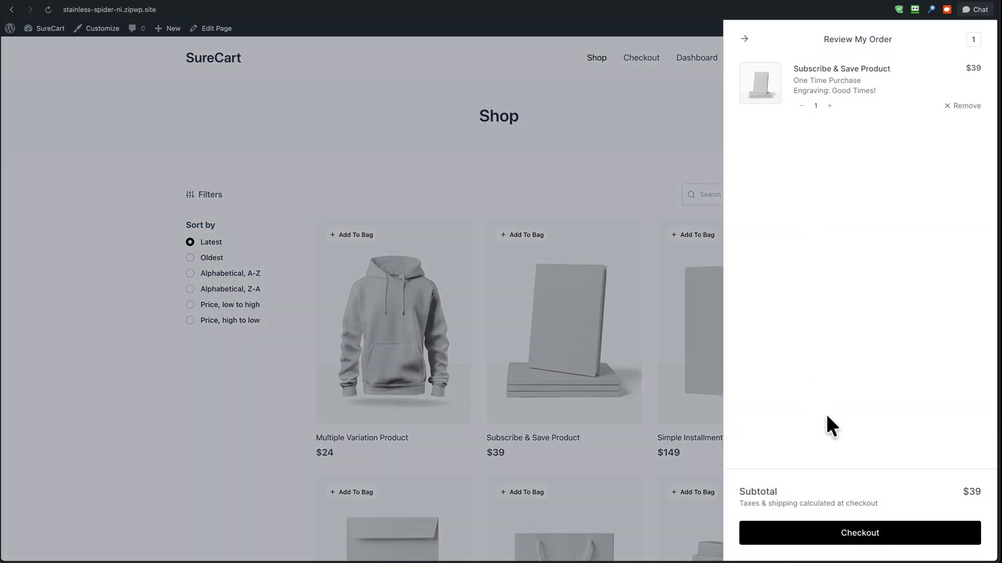
click(859, 534)
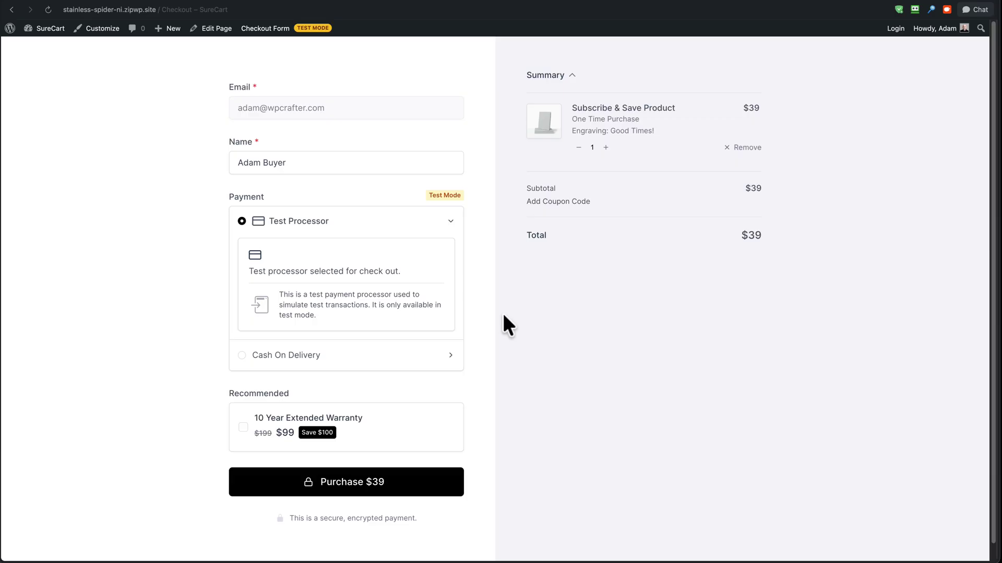
click(286, 356)
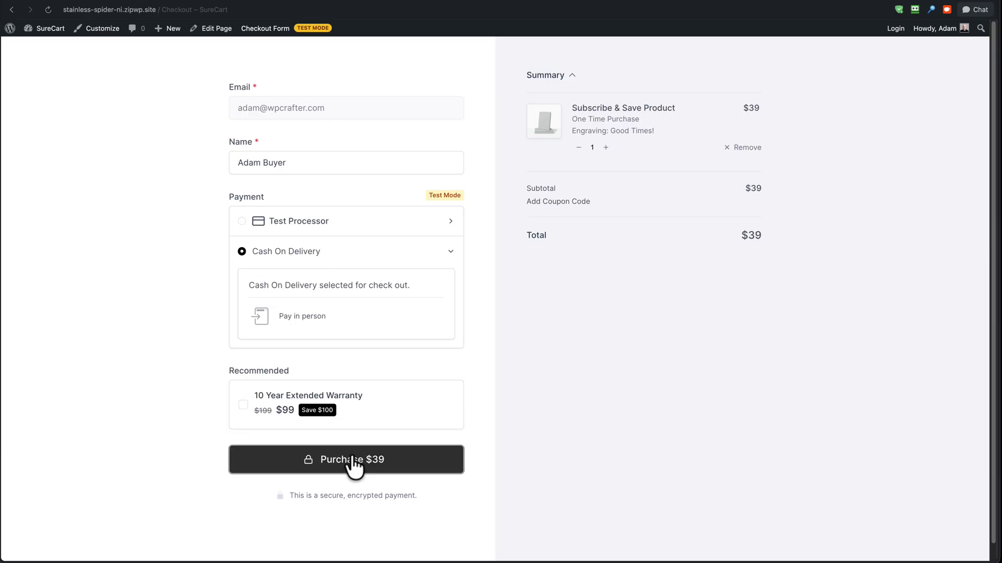
click(351, 469)
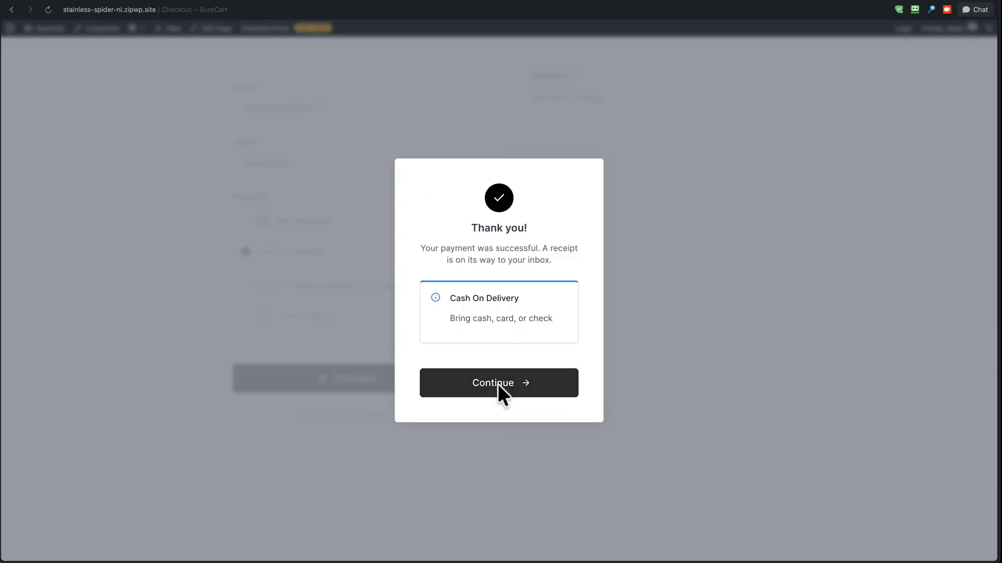
click(498, 385)
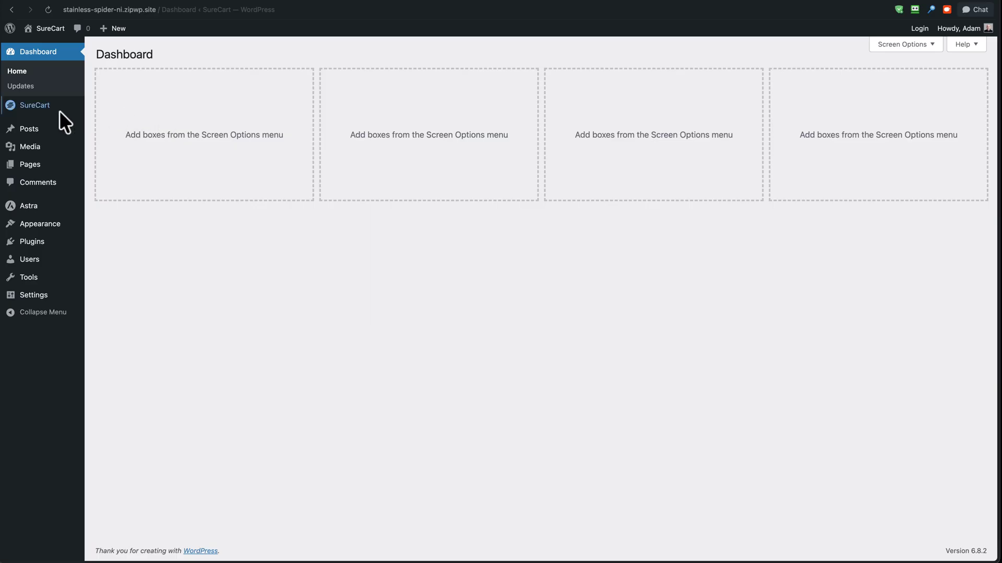
Step: Open the newest $39 order under SureCart Orders and highlight its 'Good Times!' engraving
mouse_move(43, 109)
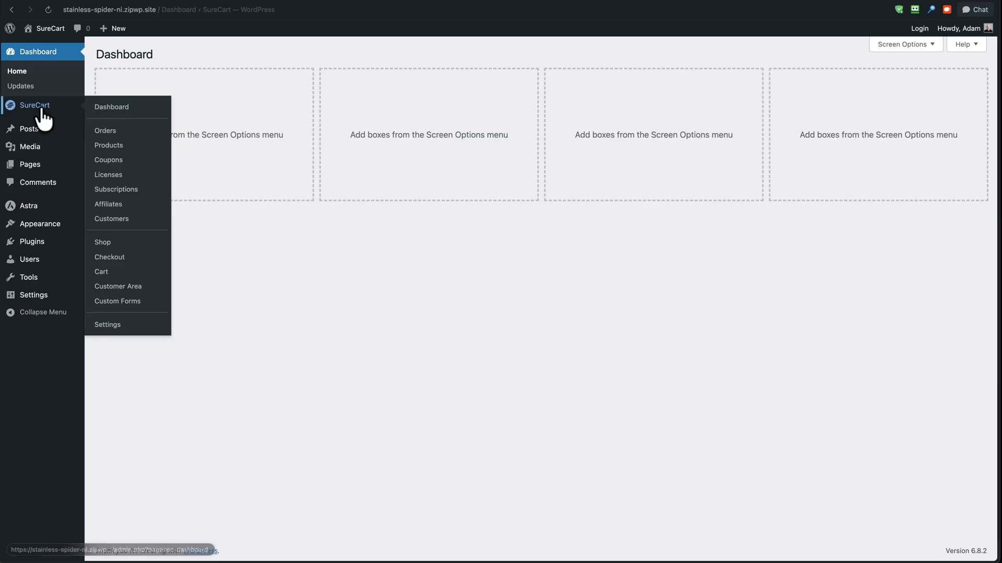
click(108, 130)
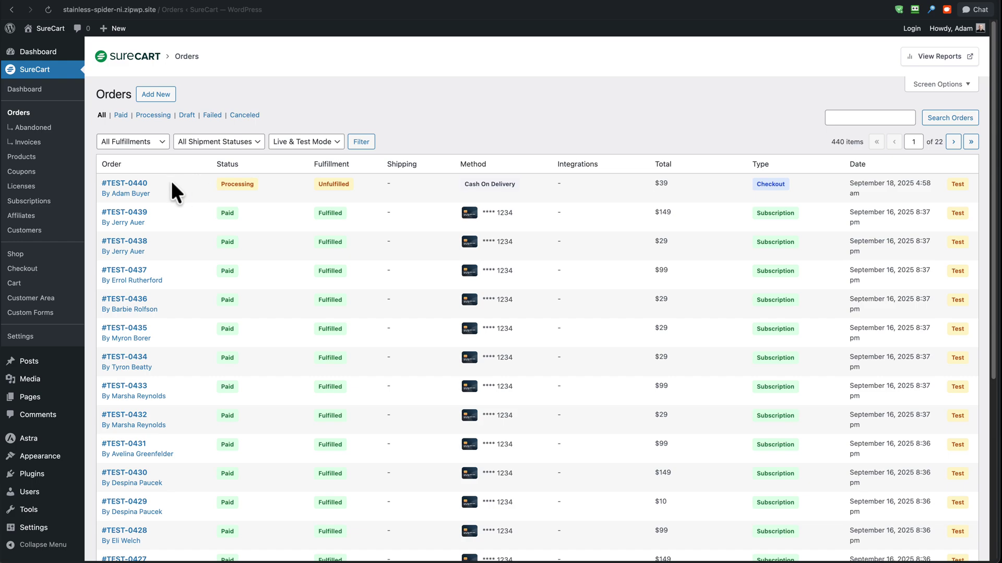
click(139, 184)
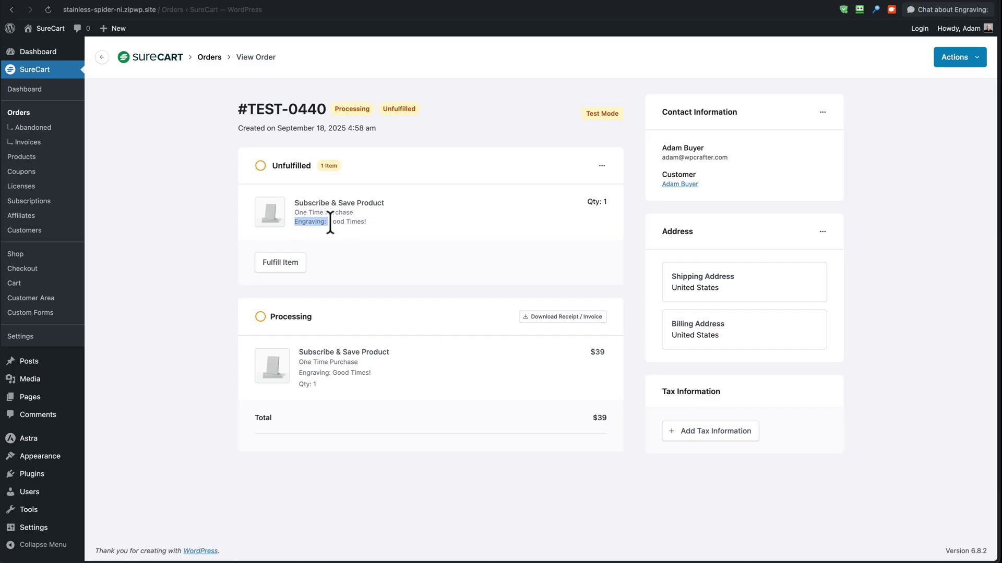
drag(333, 222, 402, 226)
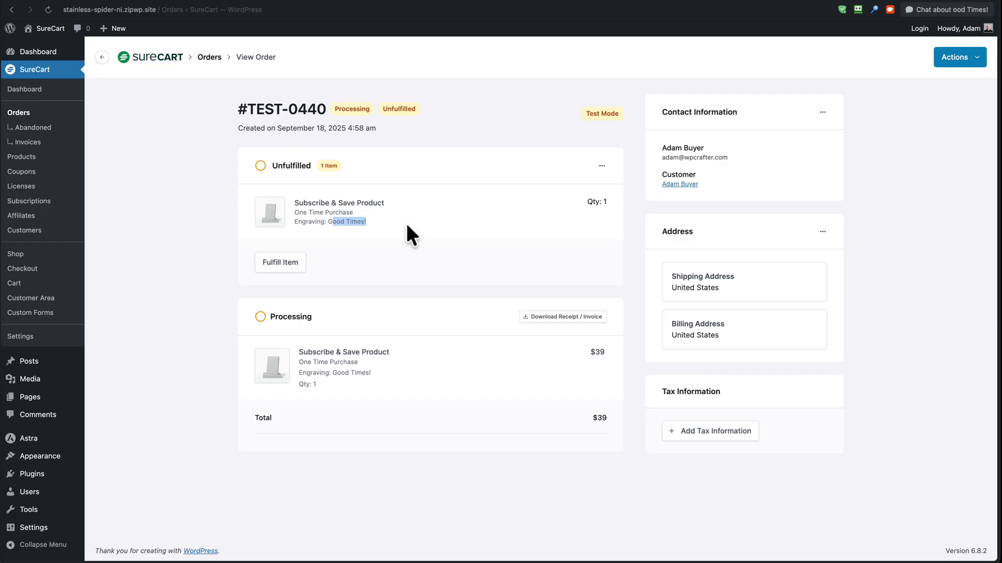